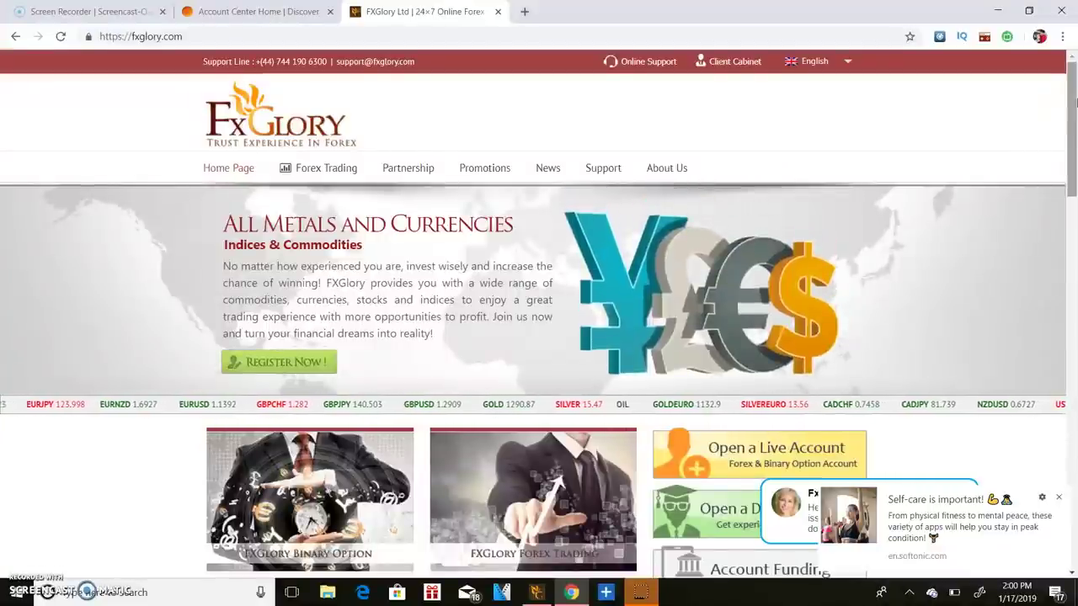
Scroll the FXGlory page to Download MetaTrader4, then switch to the MetaTrader 4 demo terminal
mouse_move(1075, 101)
left_mouse_down()
mouse_move(1075, 143)
mouse_move(1072, 42)
left_mouse_up()
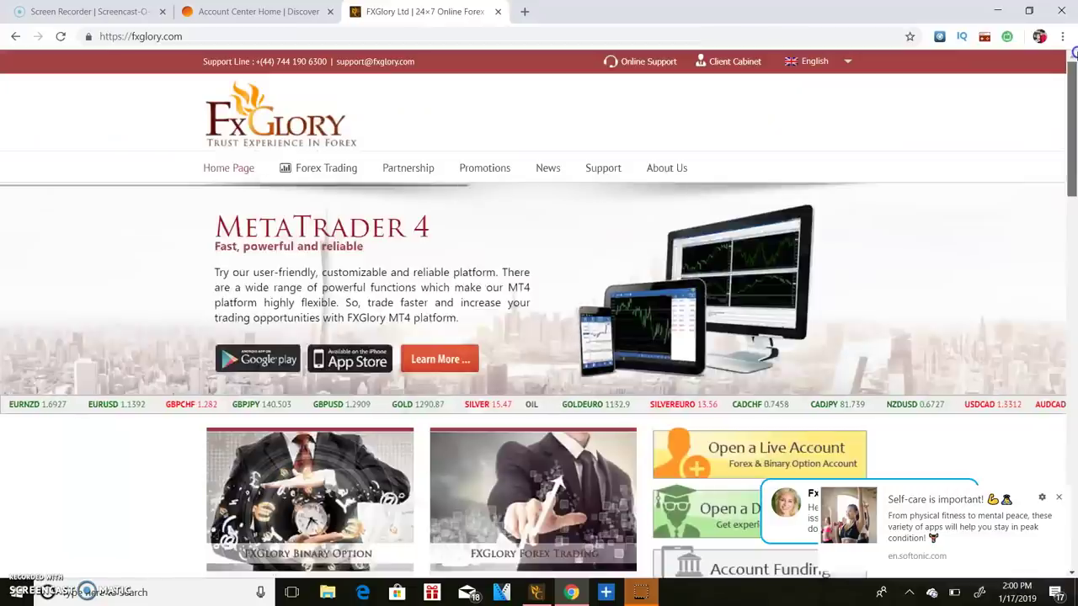
left_click(1071, 40)
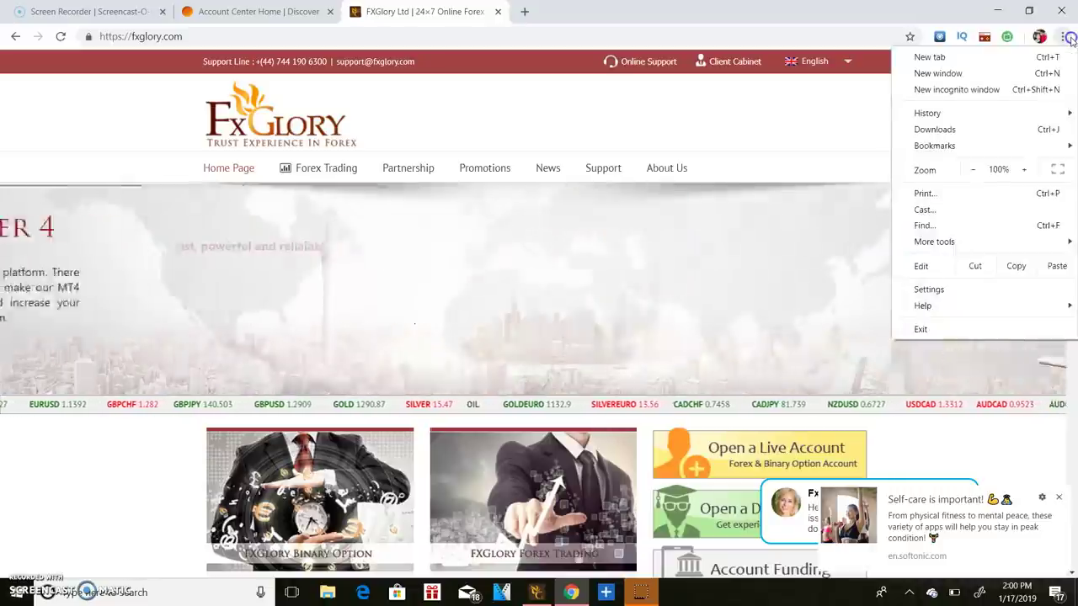
left_click(869, 132)
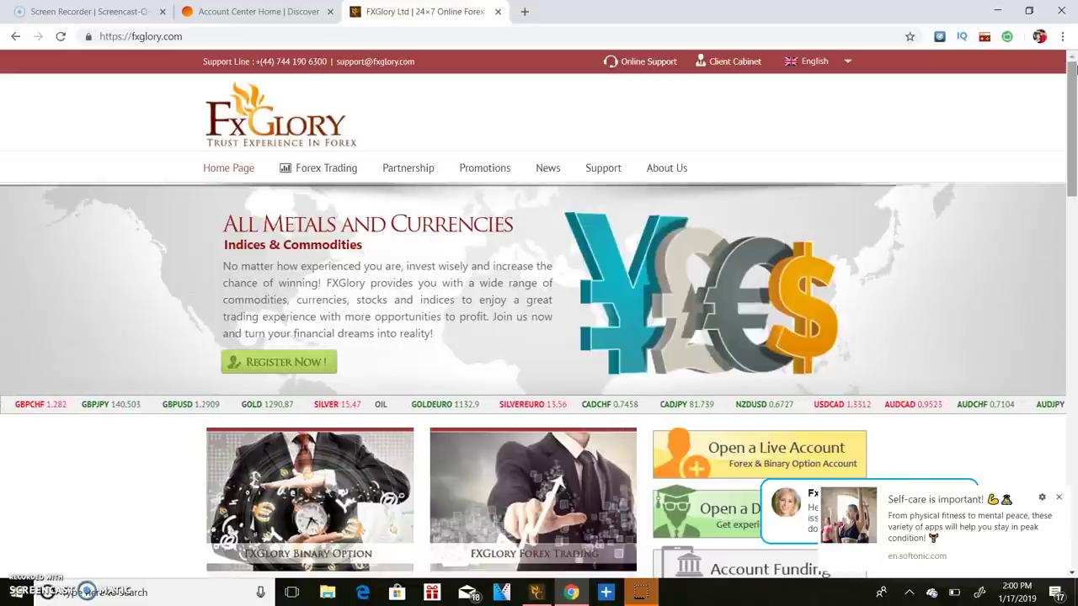
left_click_drag(1074, 70, 1073, 139)
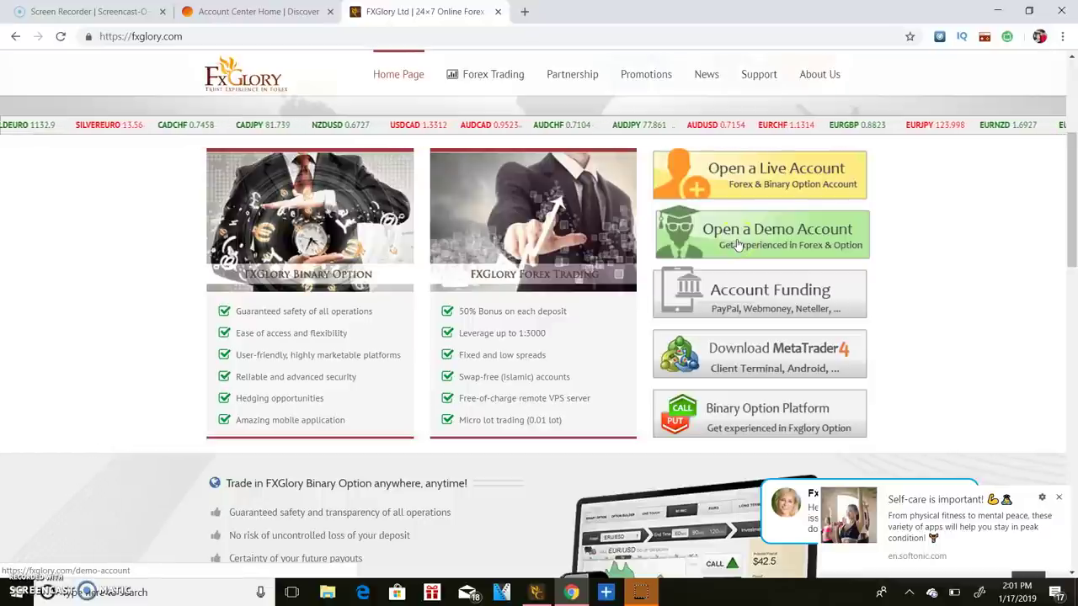
left_click(691, 360)
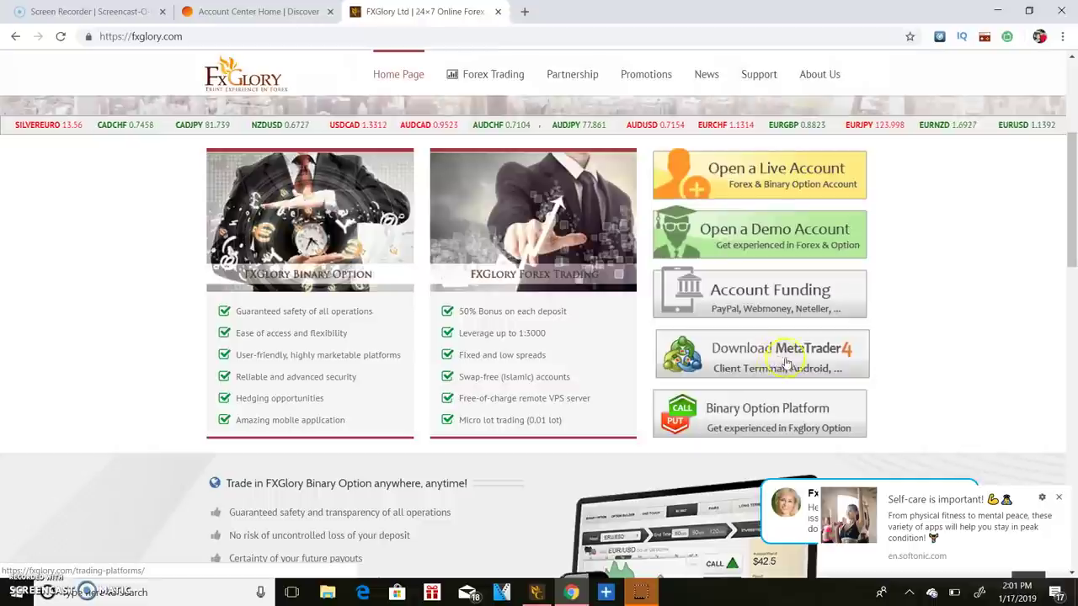
left_click(537, 591)
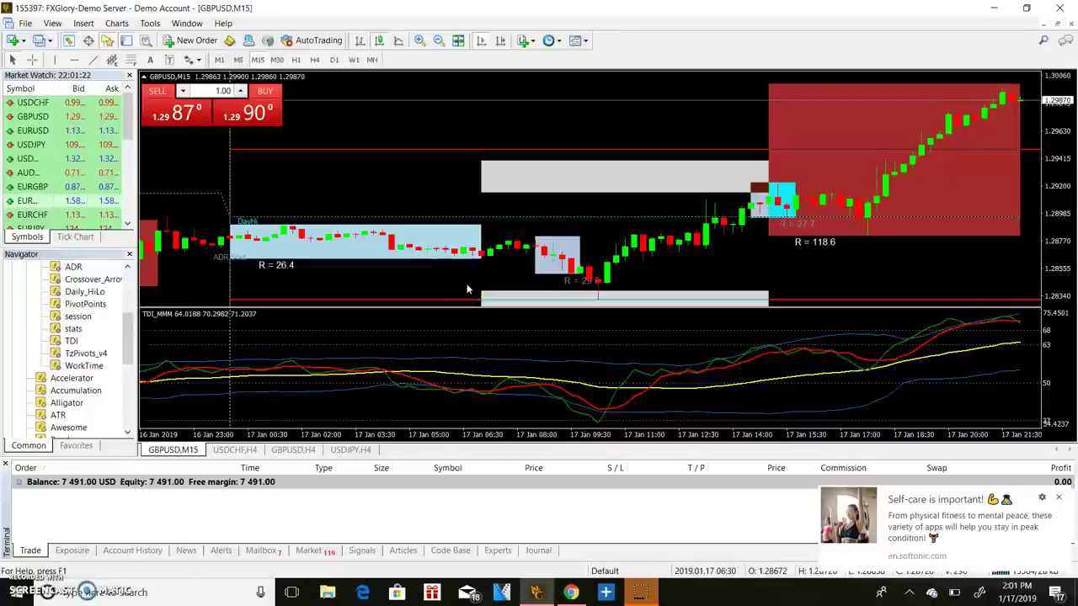
Dismiss the ad popup, tile all open charts, and maximize the USDJPY H4 chart
left_click(1059, 498)
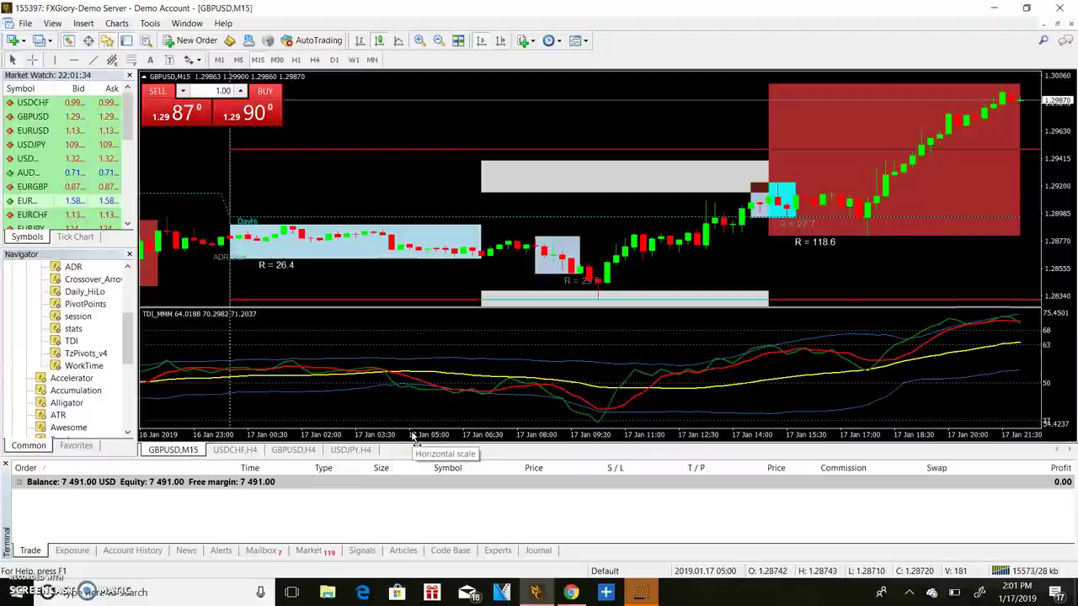
left_click(462, 40)
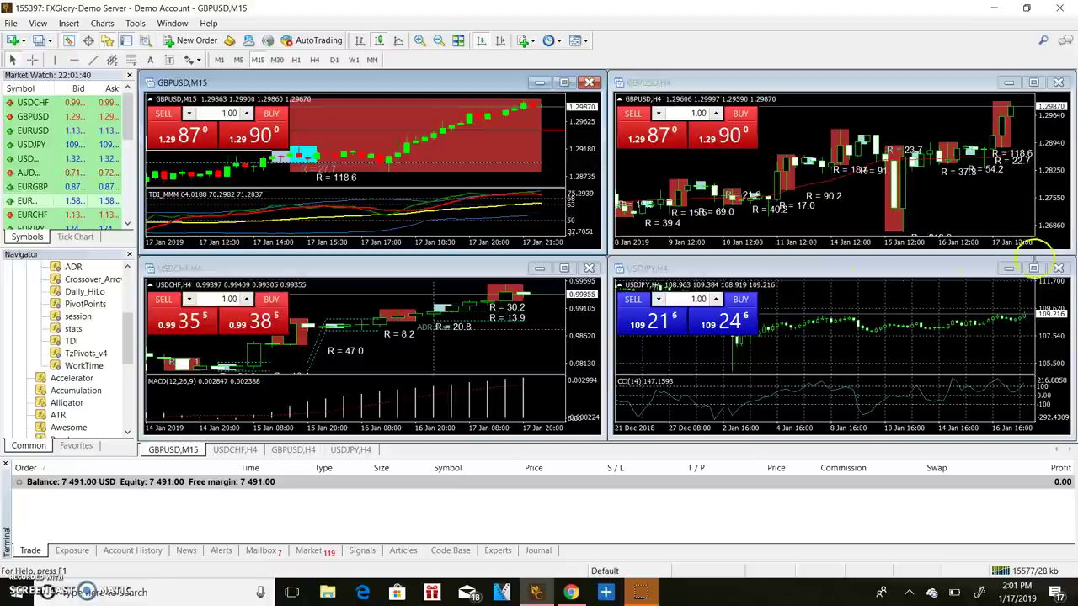
left_click(1033, 270)
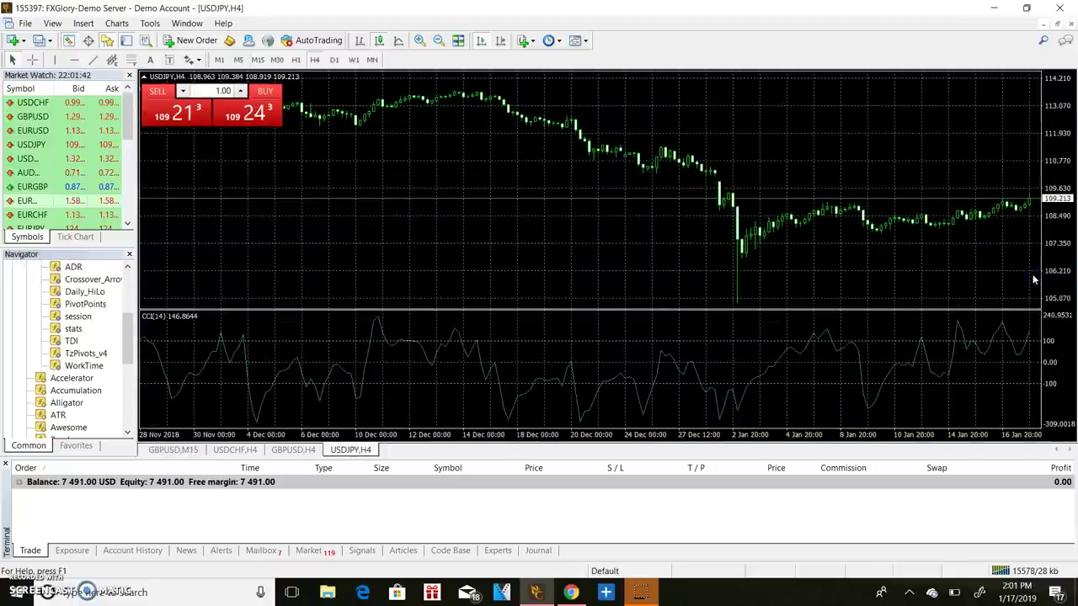
Turn off grid lines on the USDJPY H4 chart and bring up its context menu again
right_click(300, 159)
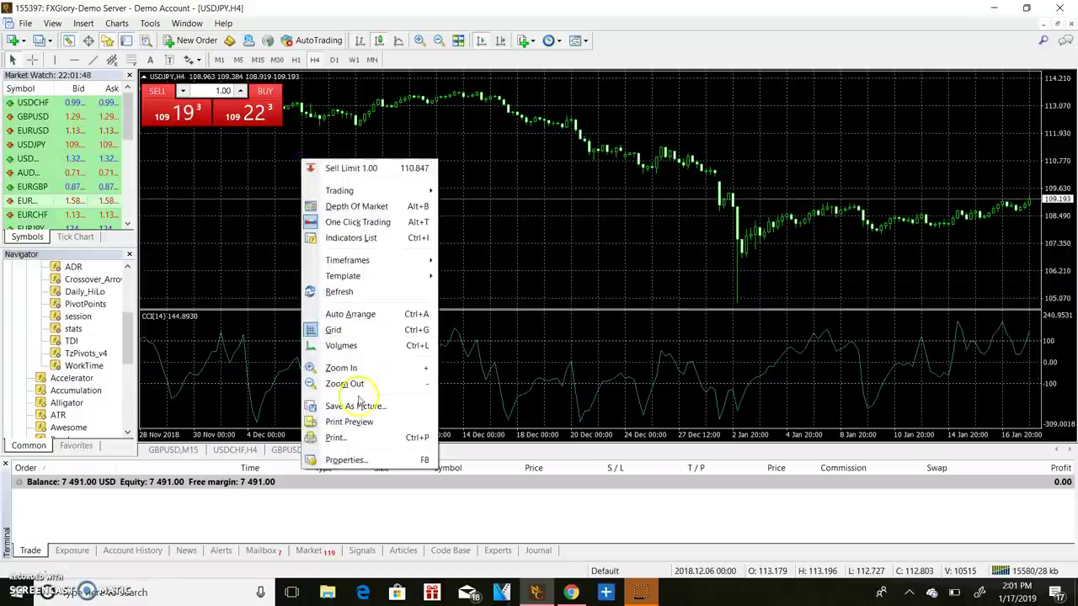
left_click(388, 459)
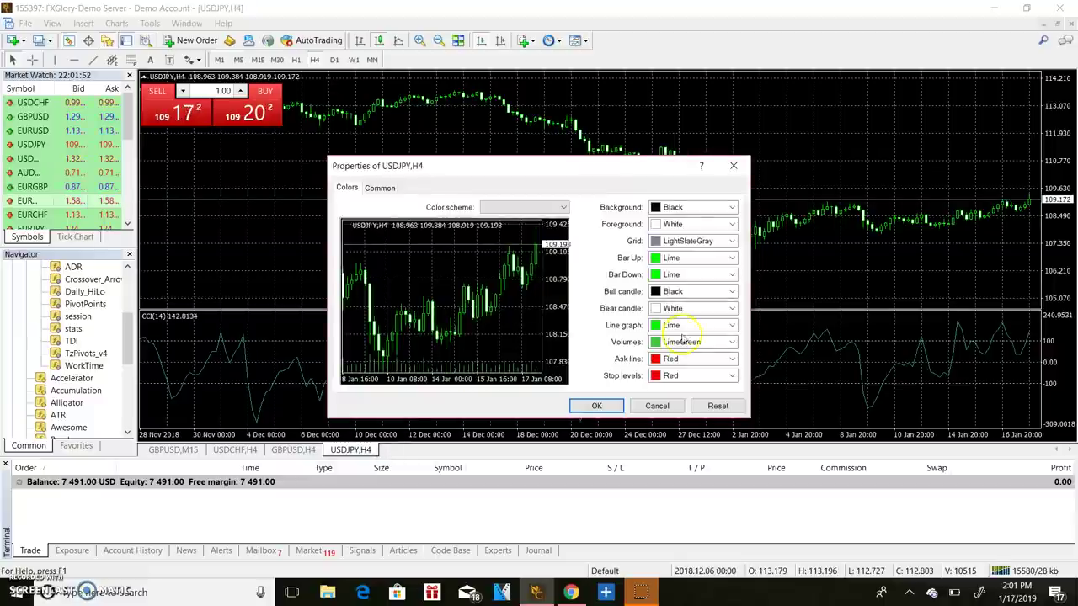
left_click(734, 165)
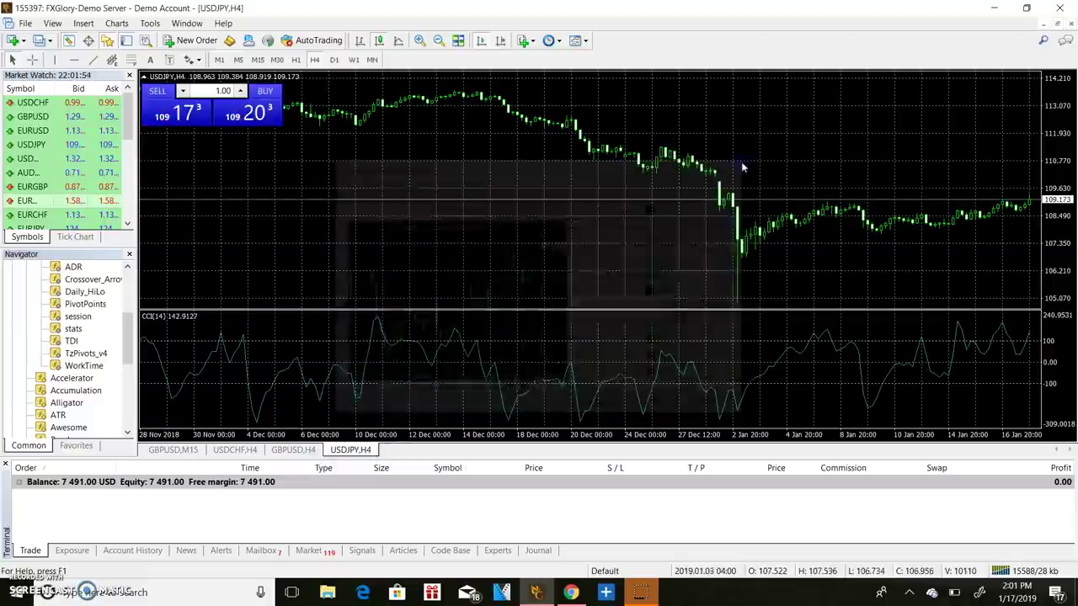
right_click(677, 134)
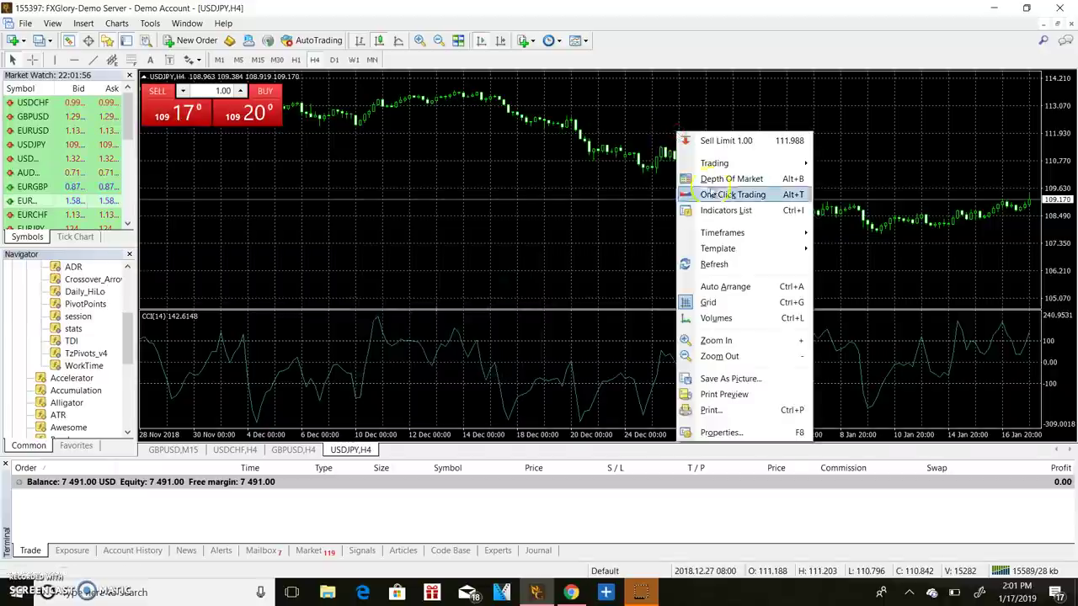
left_click(751, 302)
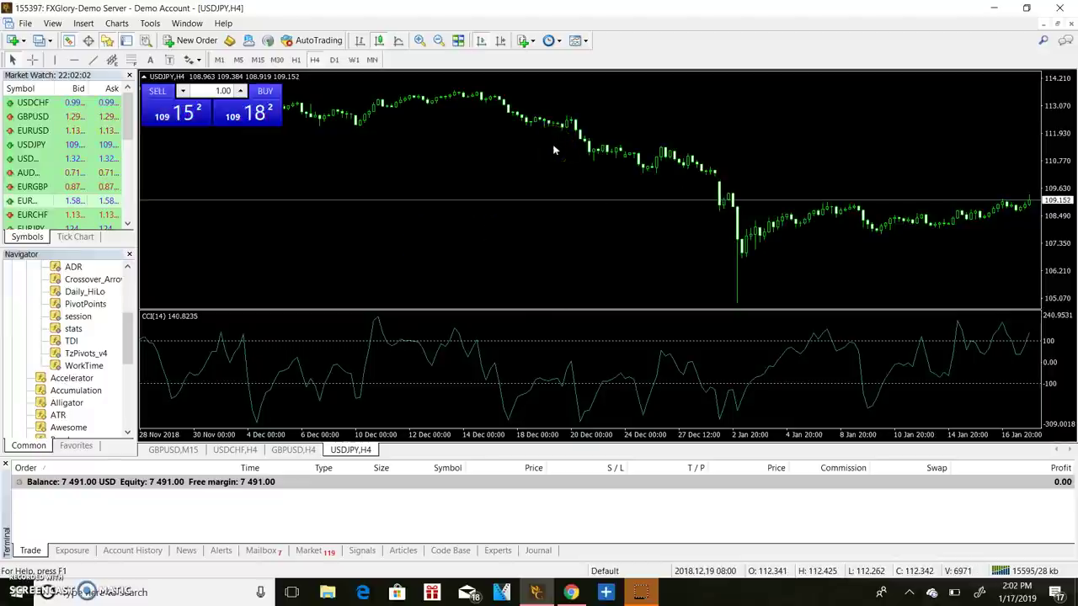
right_click(533, 163)
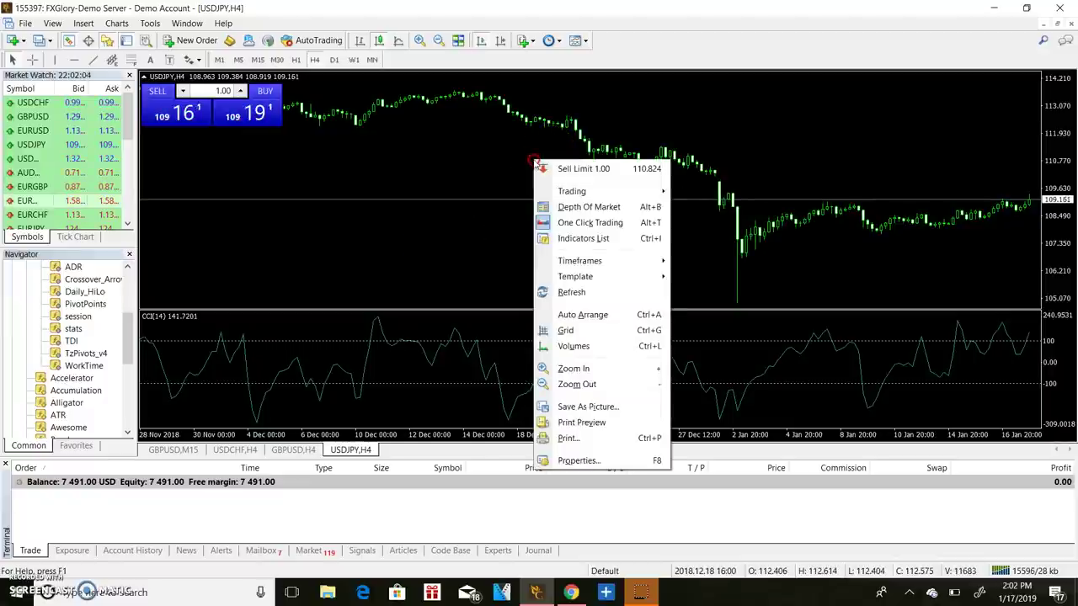
Colour USDJPY H4 bull candles LawnGreen and bear candles Red, then zoom in one step
left_click(637, 461)
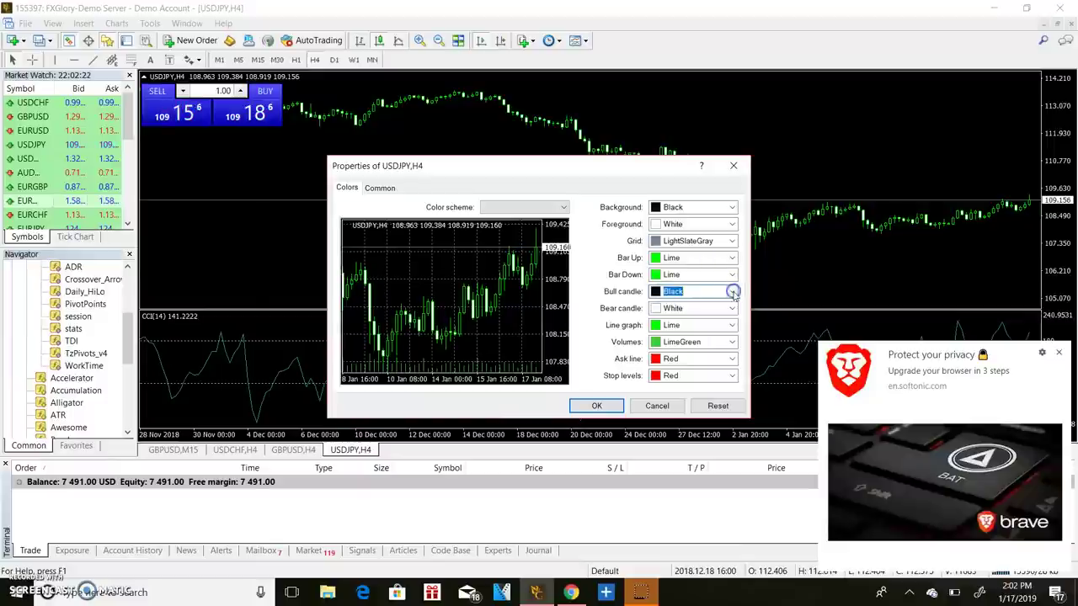
left_click(732, 291)
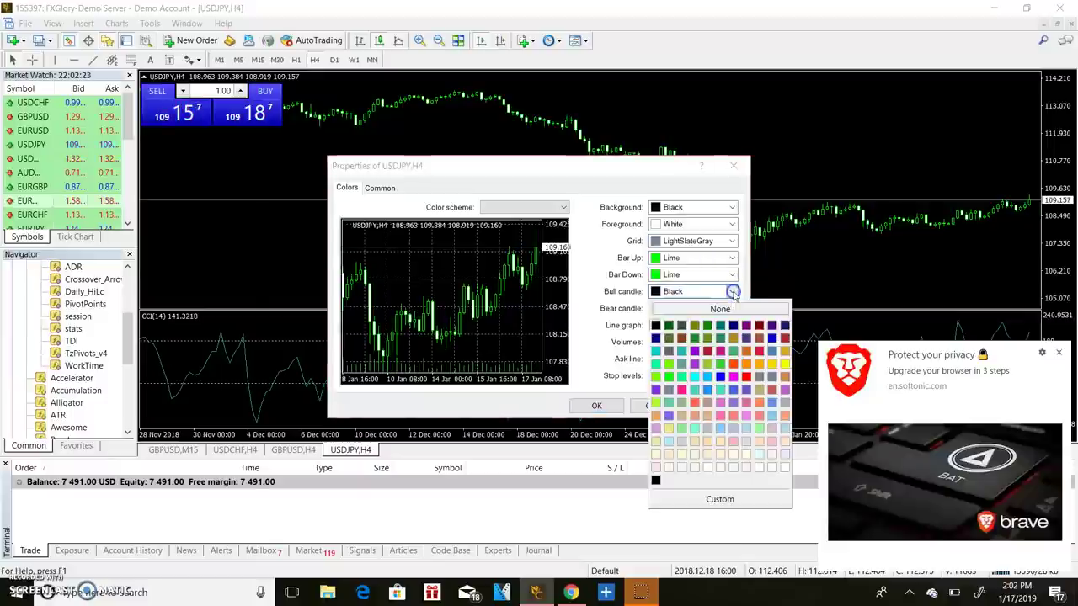
left_click(668, 364)
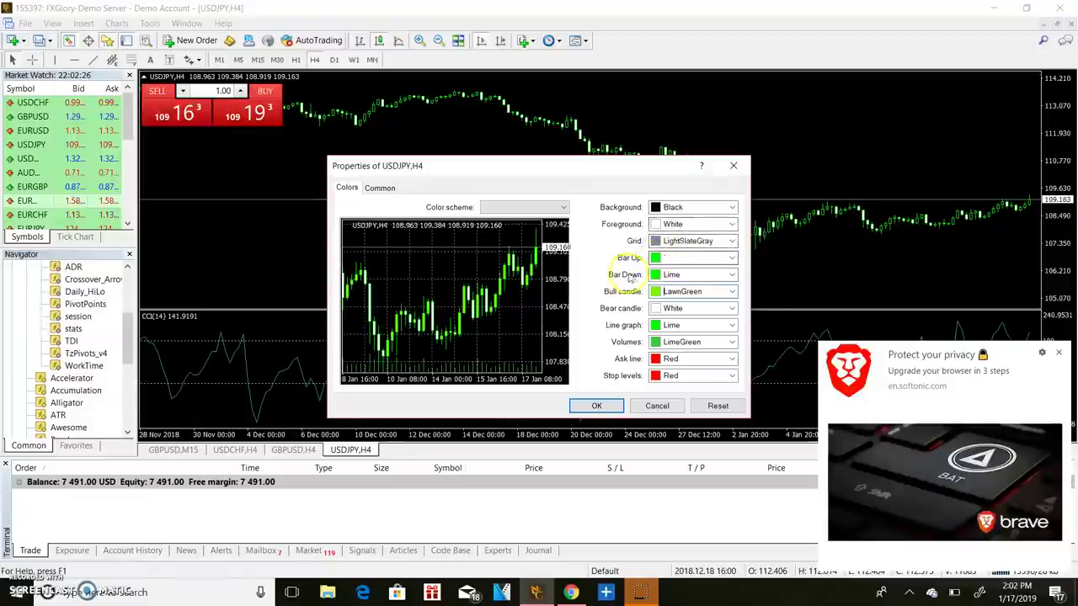
left_click(715, 310)
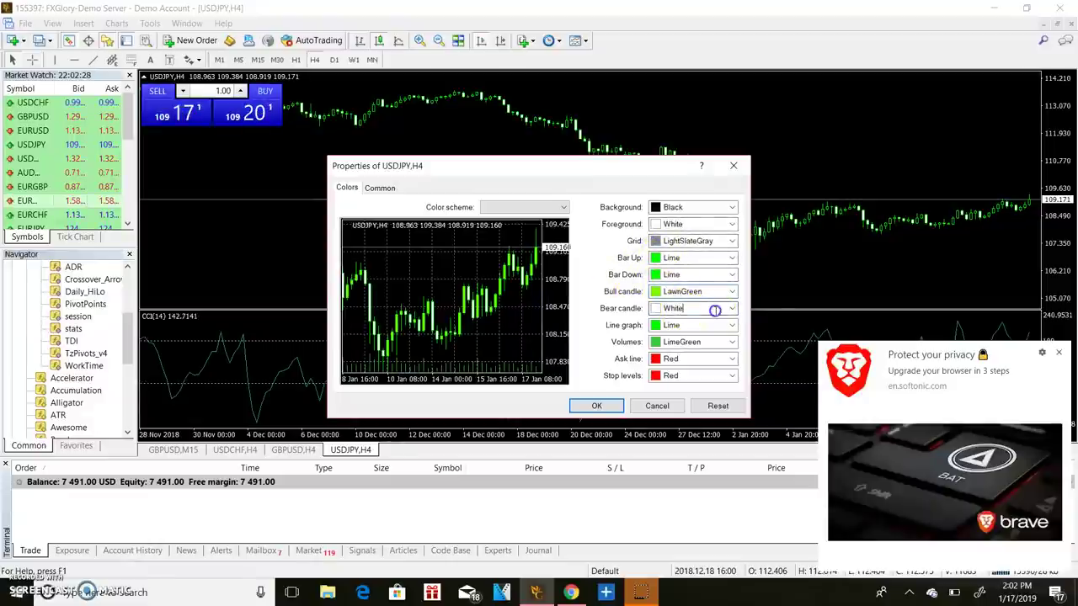
left_click(729, 309)
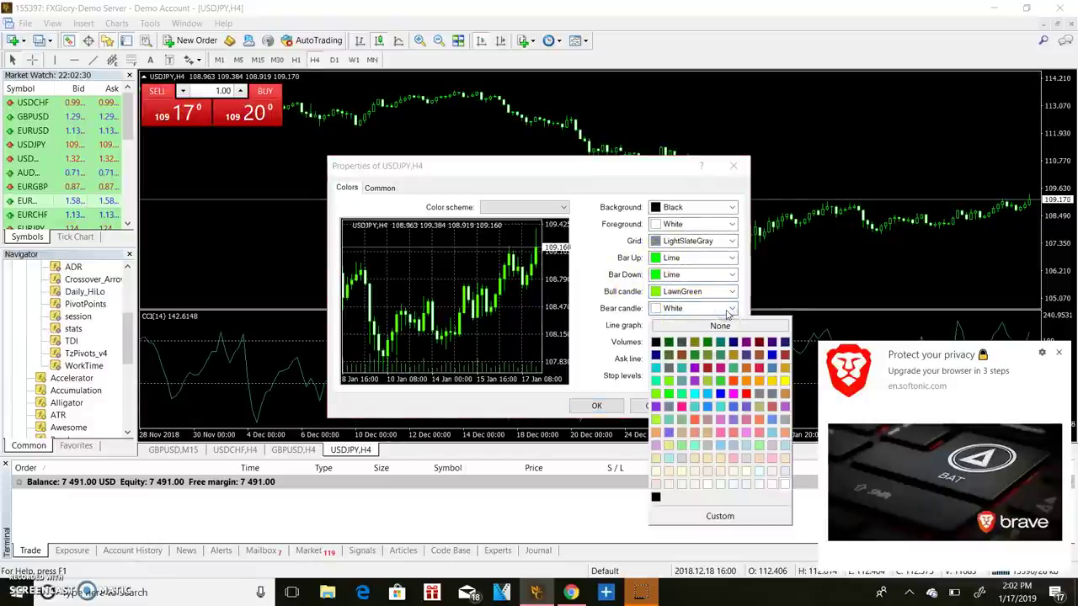
left_click(746, 393)
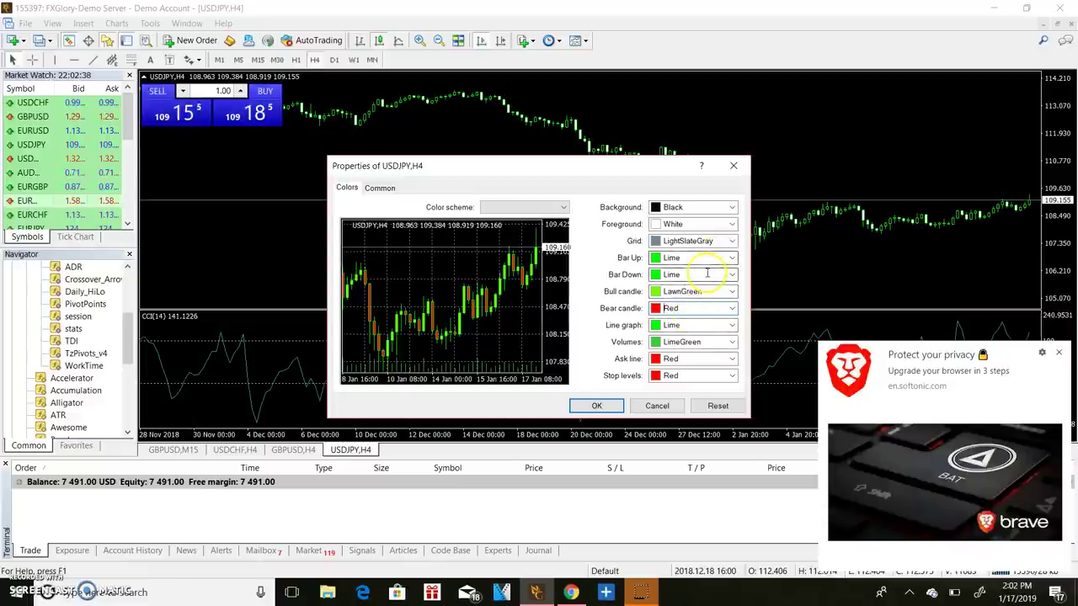
left_click(596, 405)
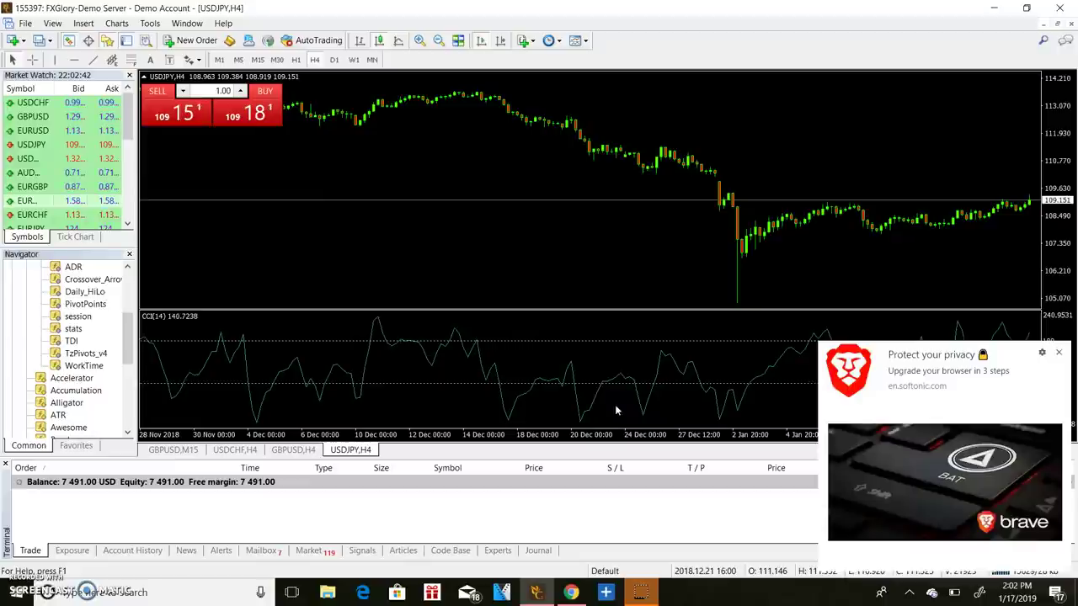
left_click(422, 40)
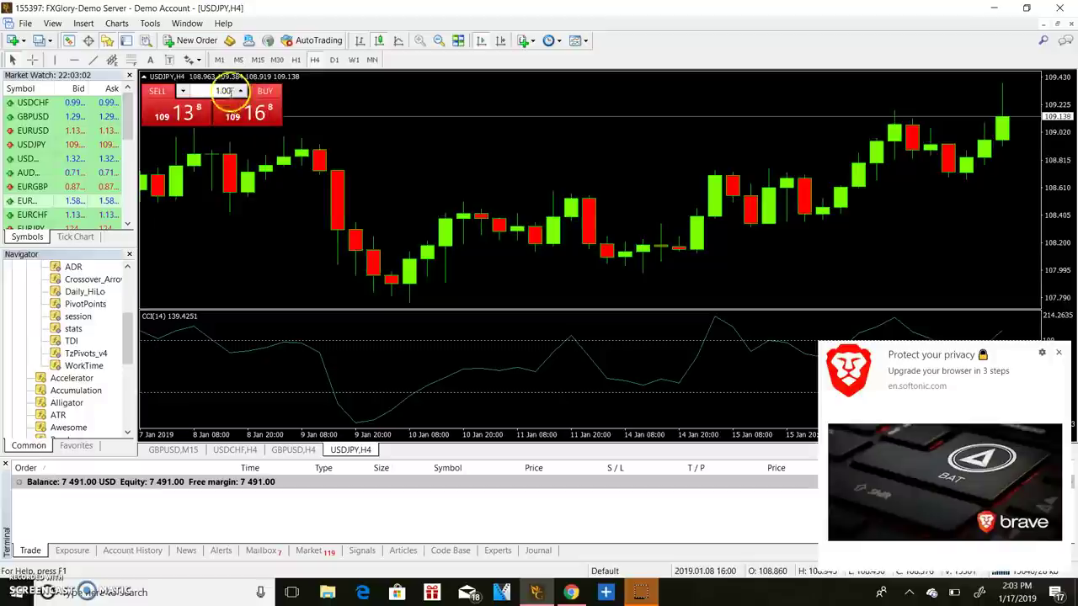
Close the Brave privacy notification and read the prices of the 9 Jan 08:00 USDJPY candle
right_click(317, 106)
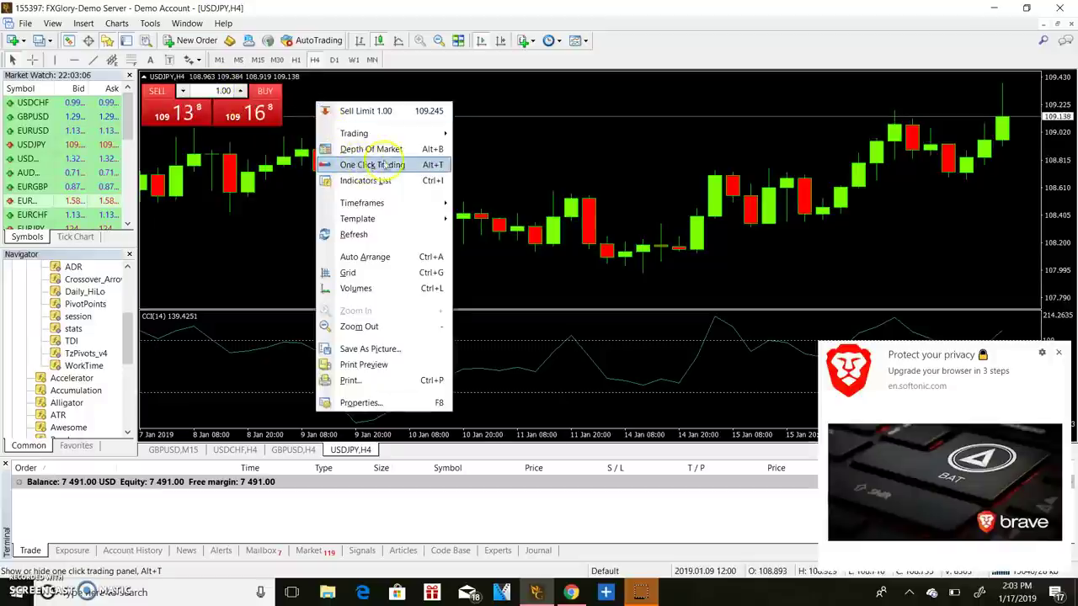
left_click(236, 206)
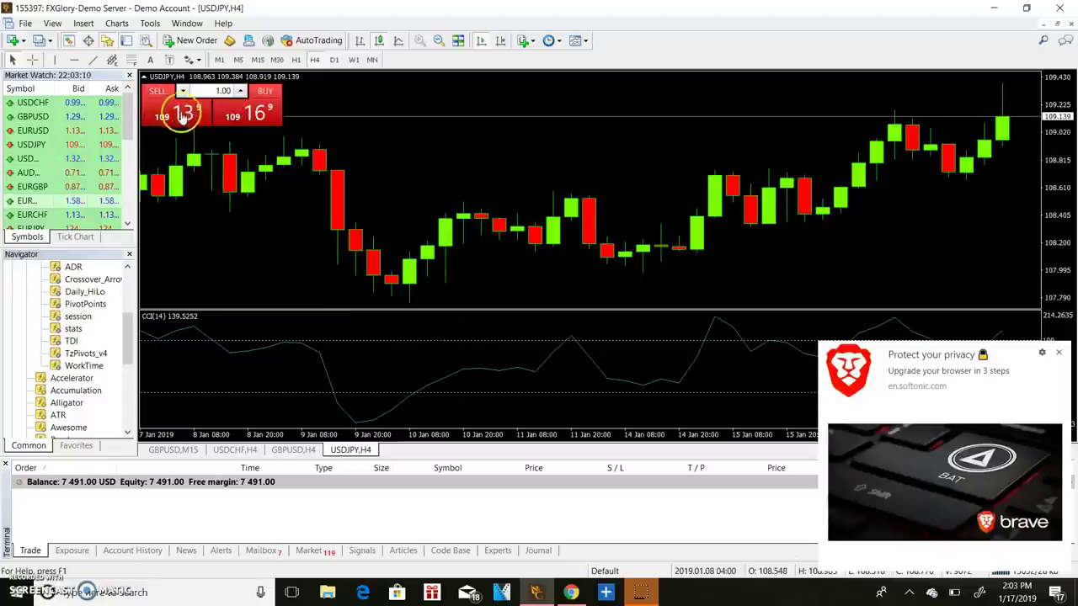
left_click(1059, 350)
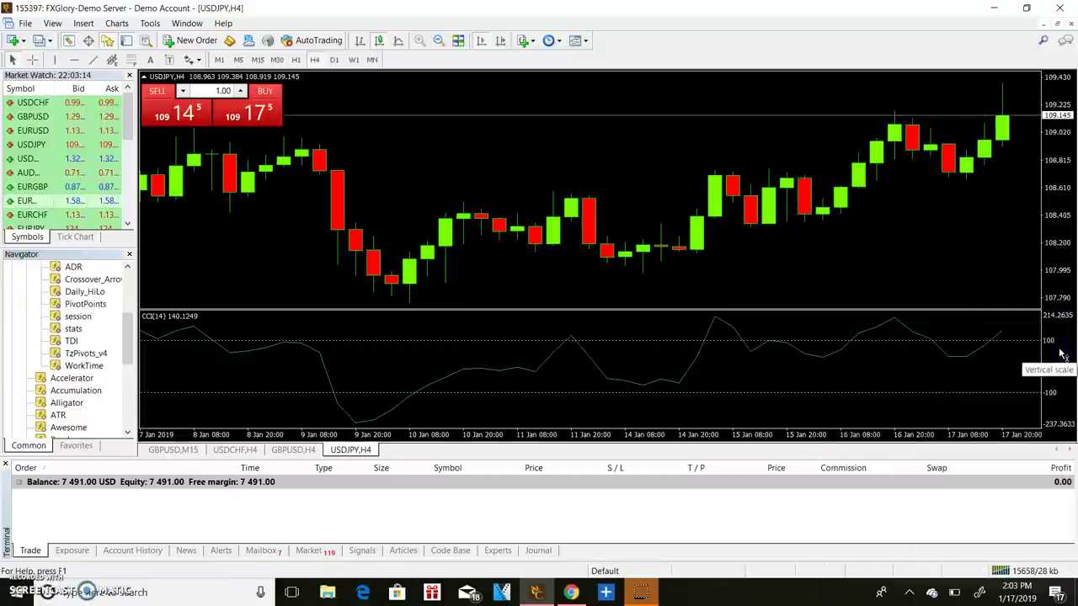
left_click(565, 231)
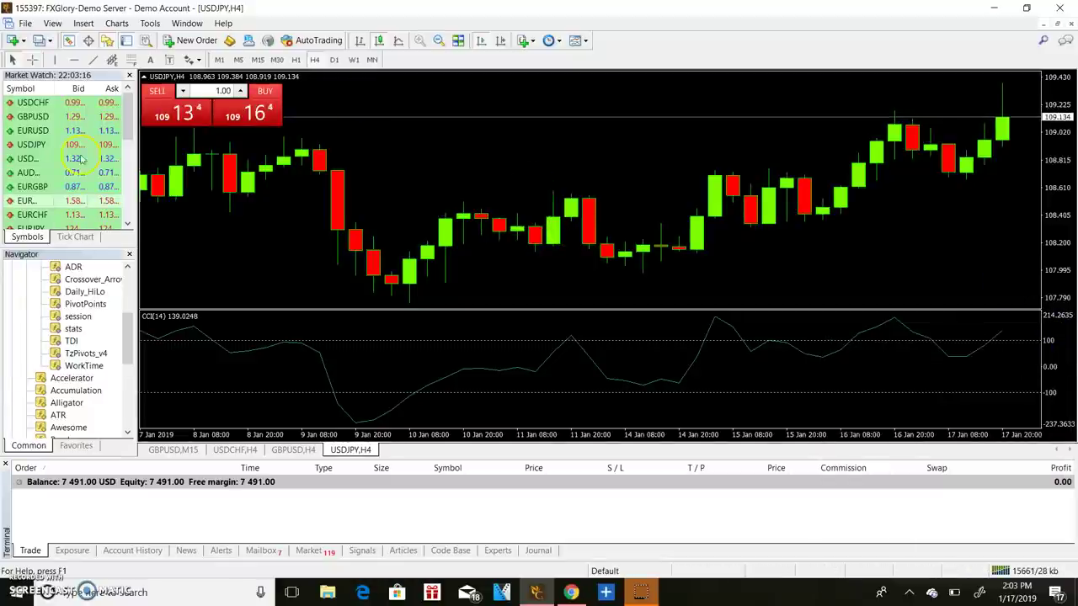
left_click(309, 204)
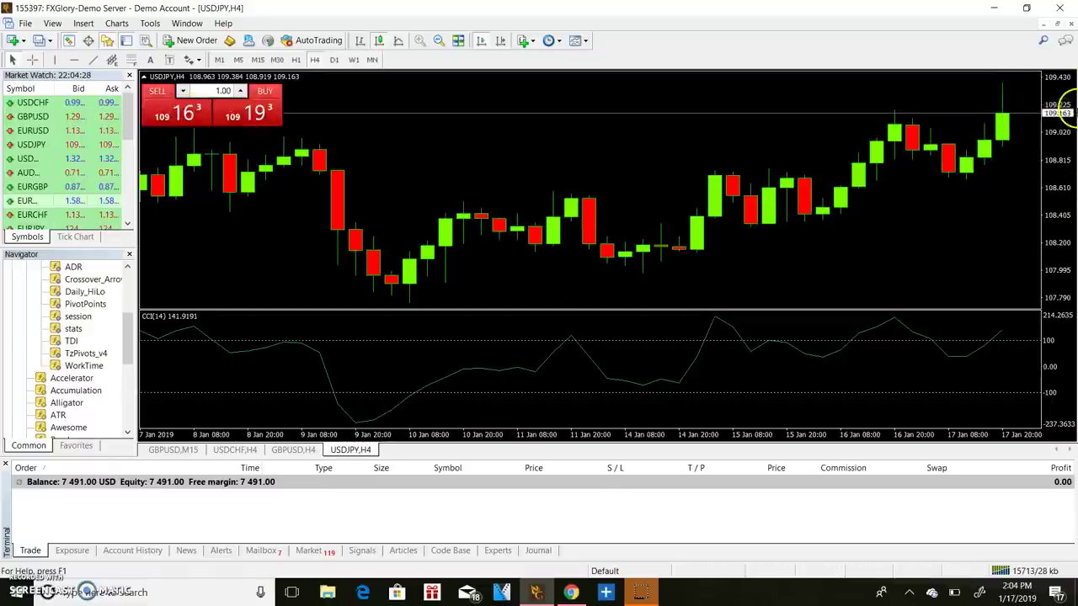
Switch USDJPY to M15 and adjust the zoom until the 15-minute candles are clear
left_click(439, 42)
left_click(438, 42)
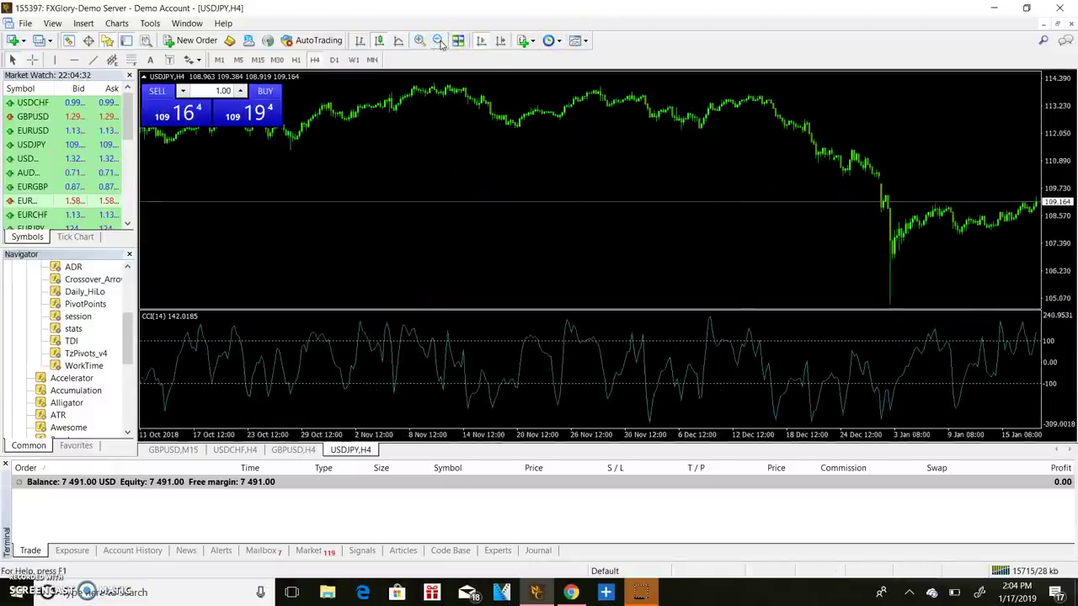
left_click(428, 42)
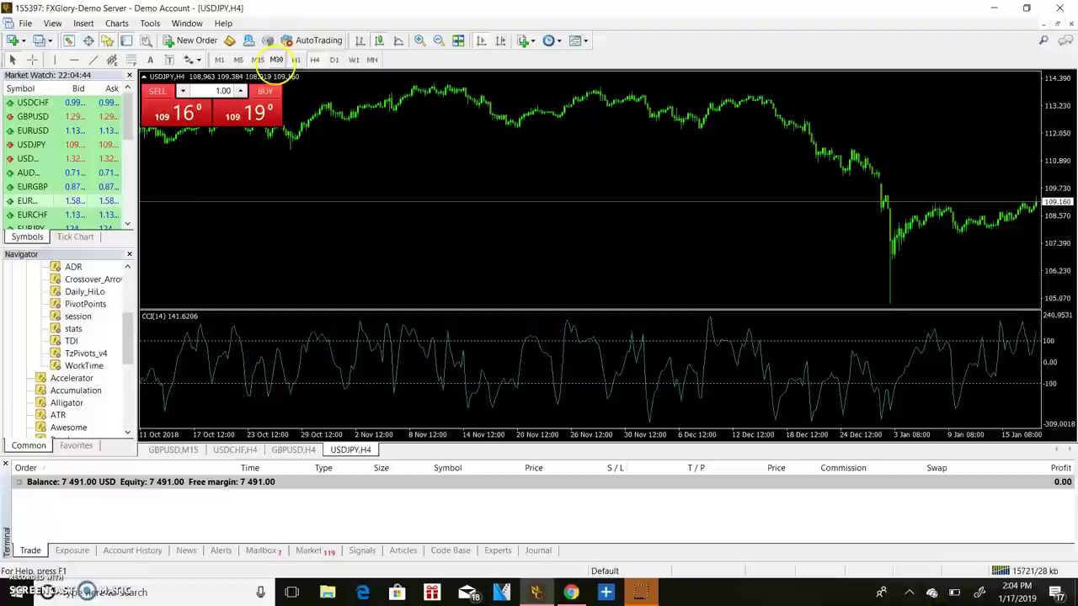
left_click(259, 60)
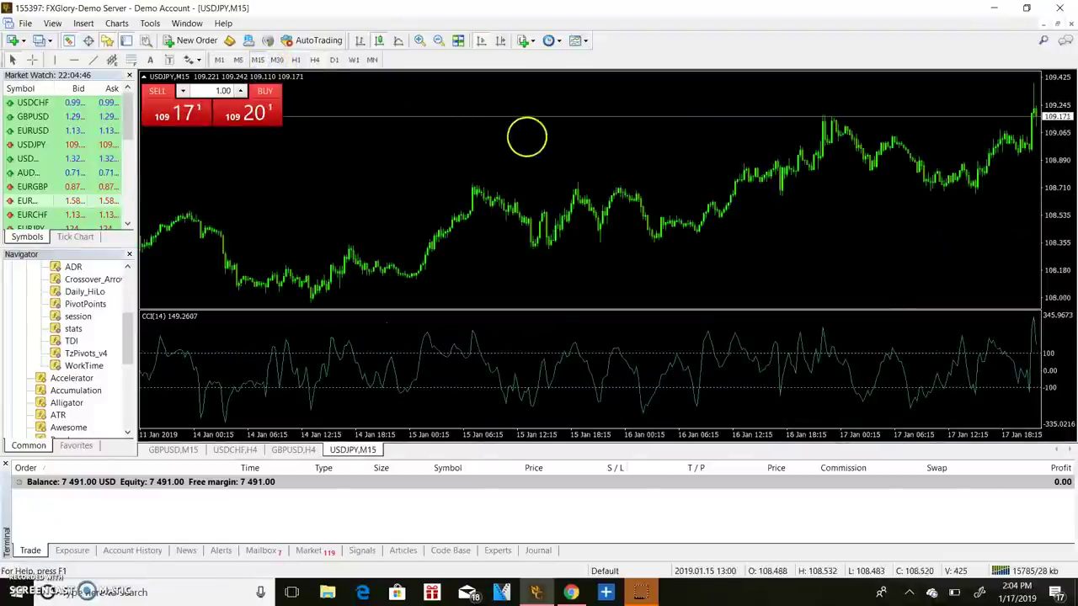
left_click(438, 42)
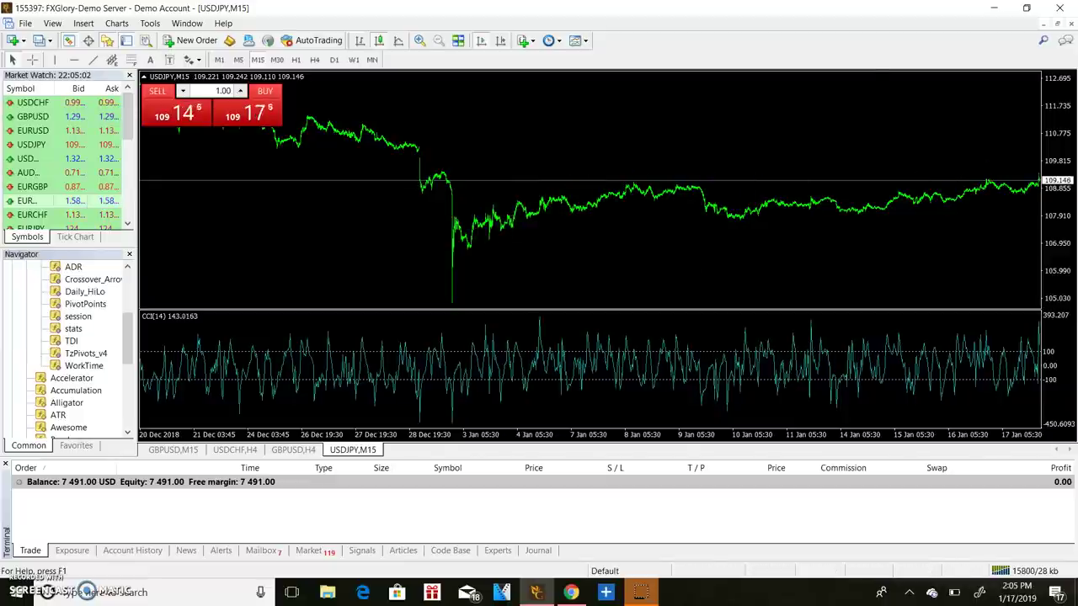
left_click(420, 39)
left_click(420, 40)
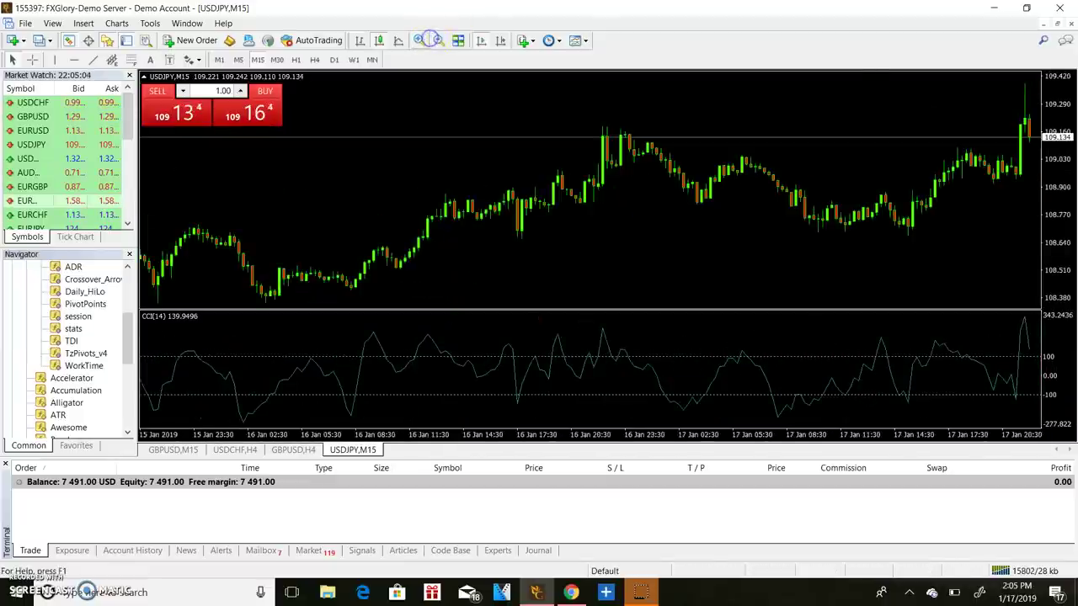
left_click(420, 40)
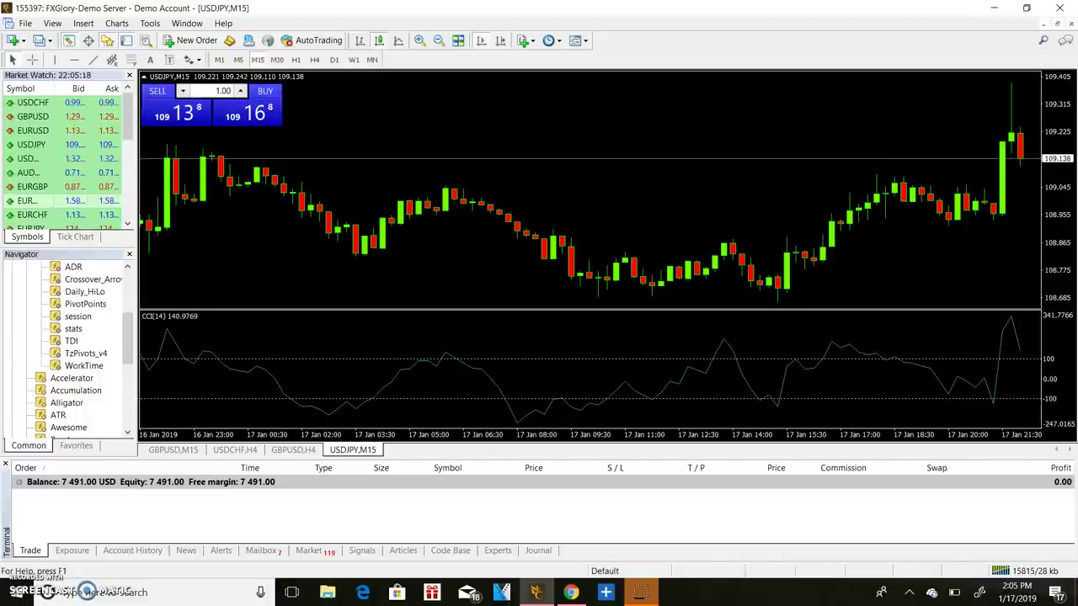
Maximize the GBPUSD M15 chart from the tiled layout, readjust zoom, and inspect the TDI lines
left_click(459, 42)
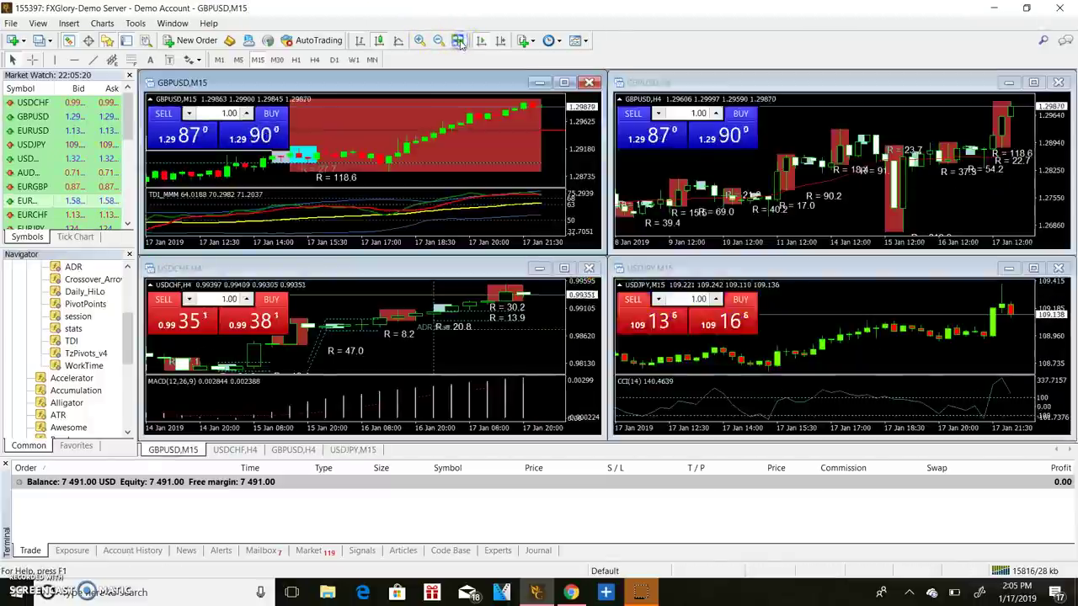
left_click(565, 81)
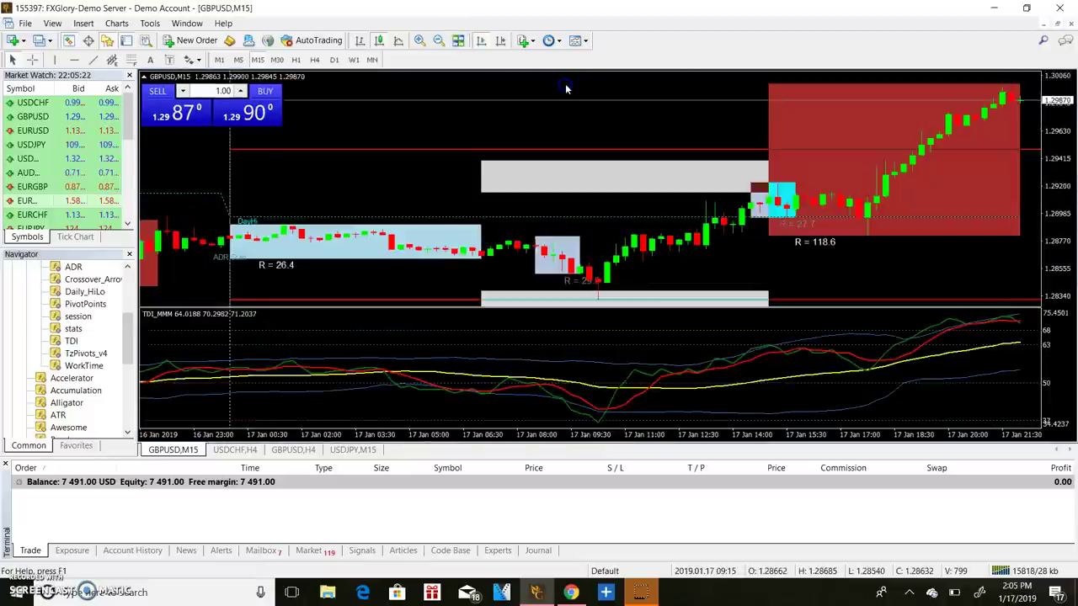
left_click(437, 42)
left_click(419, 42)
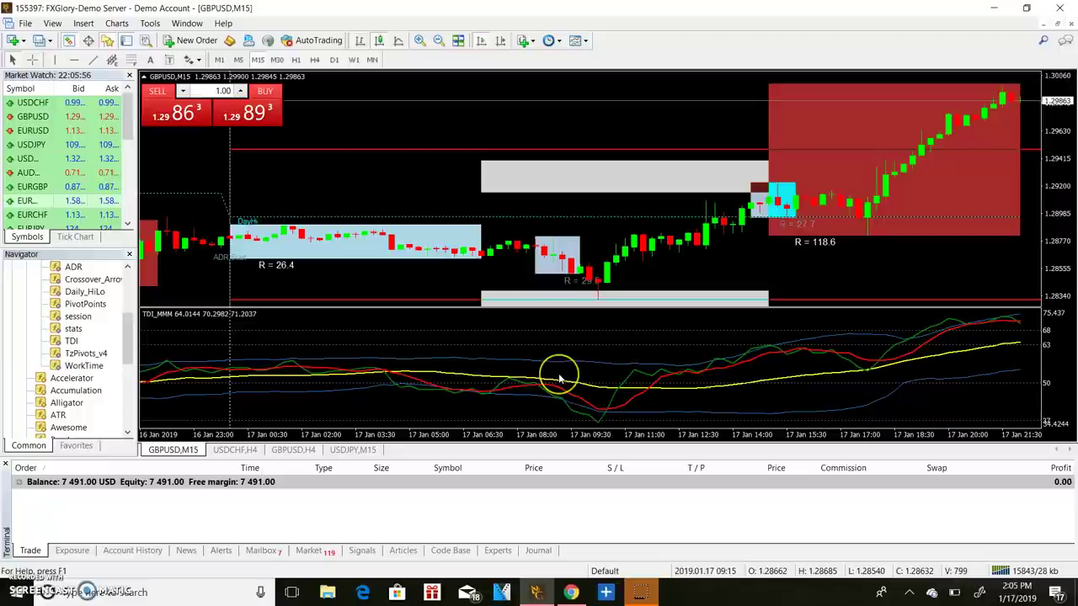
left_click(541, 389)
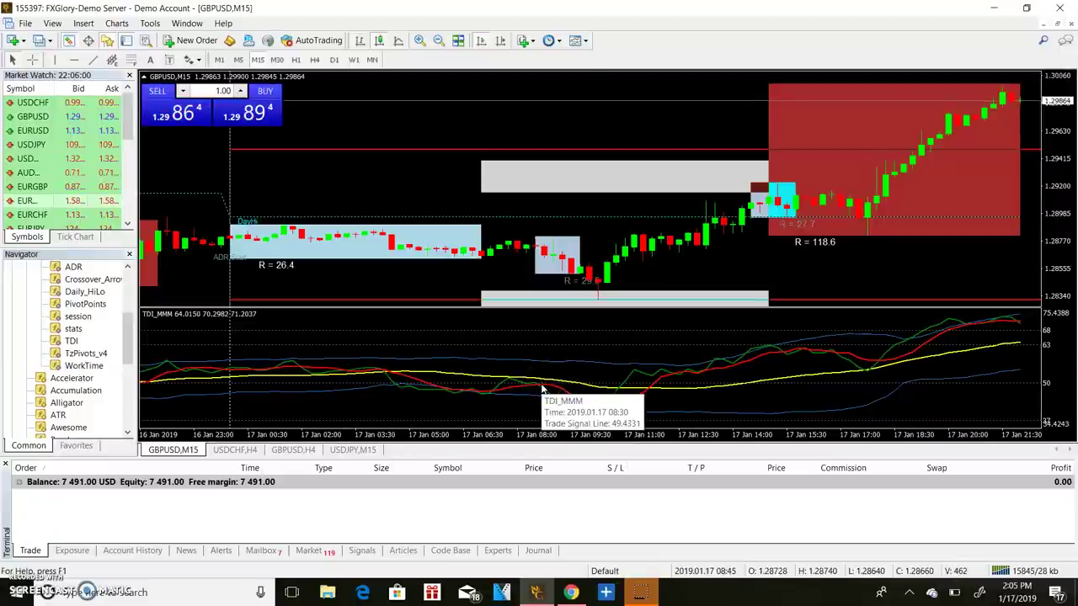
left_click(464, 298)
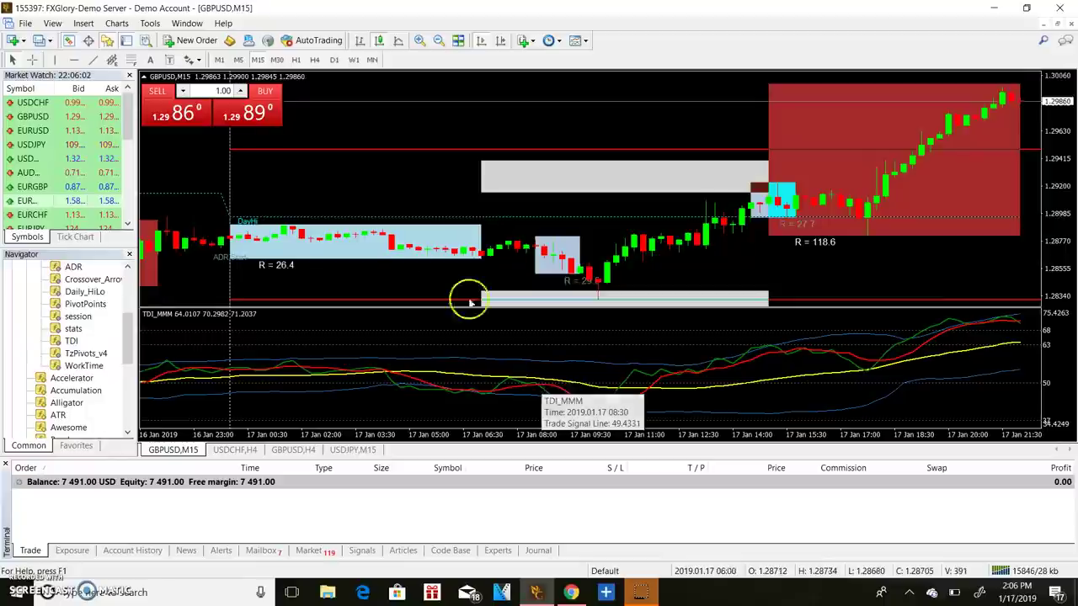
left_click(385, 251)
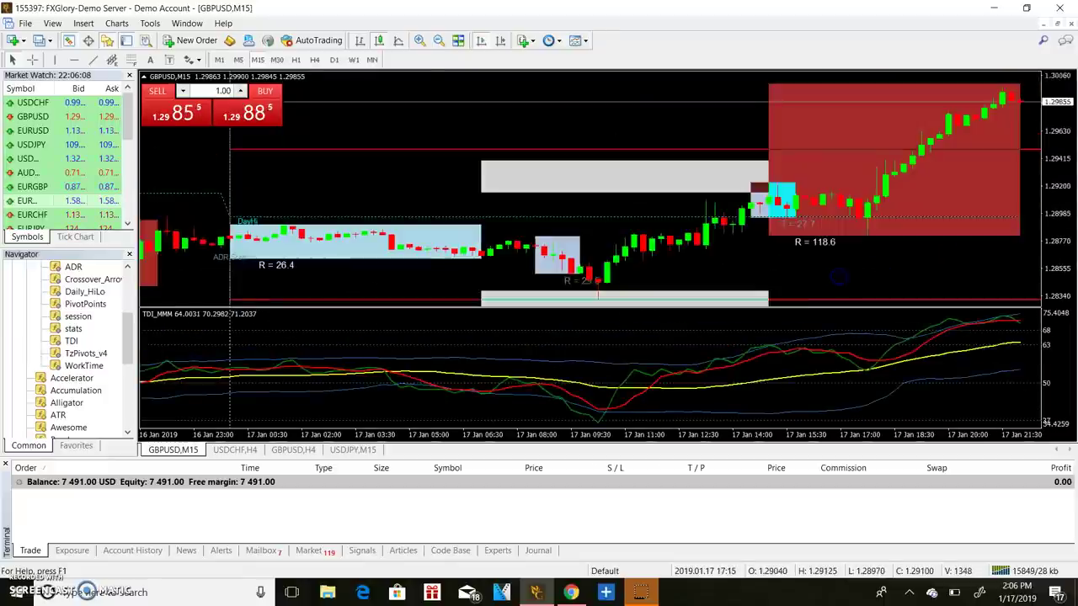
Pan and scroll the GBPUSD M15 chart back to the 14–15 January sessions
left_click_drag(396, 353, 632, 318)
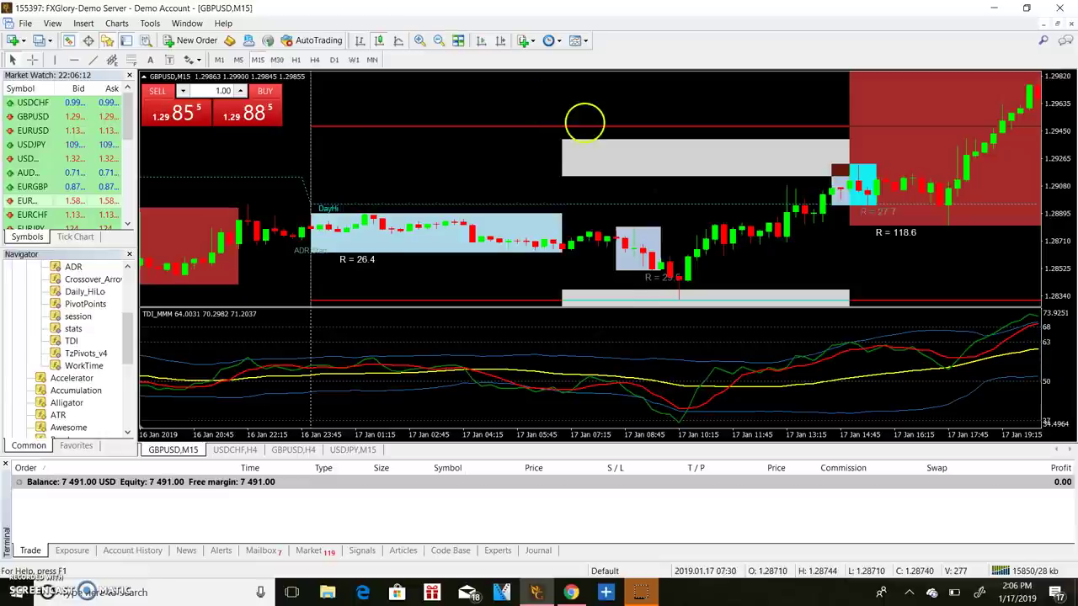
scroll(585, 122, "up", 2)
scroll(632, 258, "up", 2)
scroll(582, 320, "up", 3)
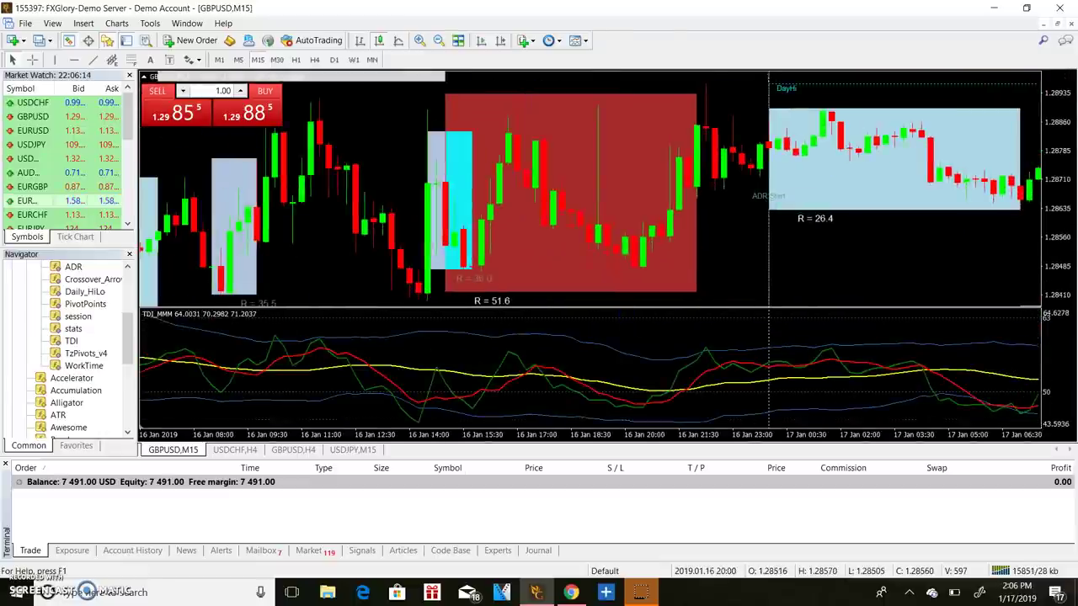
scroll(522, 303, "up", 2)
scroll(522, 303, "up", 2)
scroll(621, 301, "up", 2)
scroll(747, 270, "up", 2)
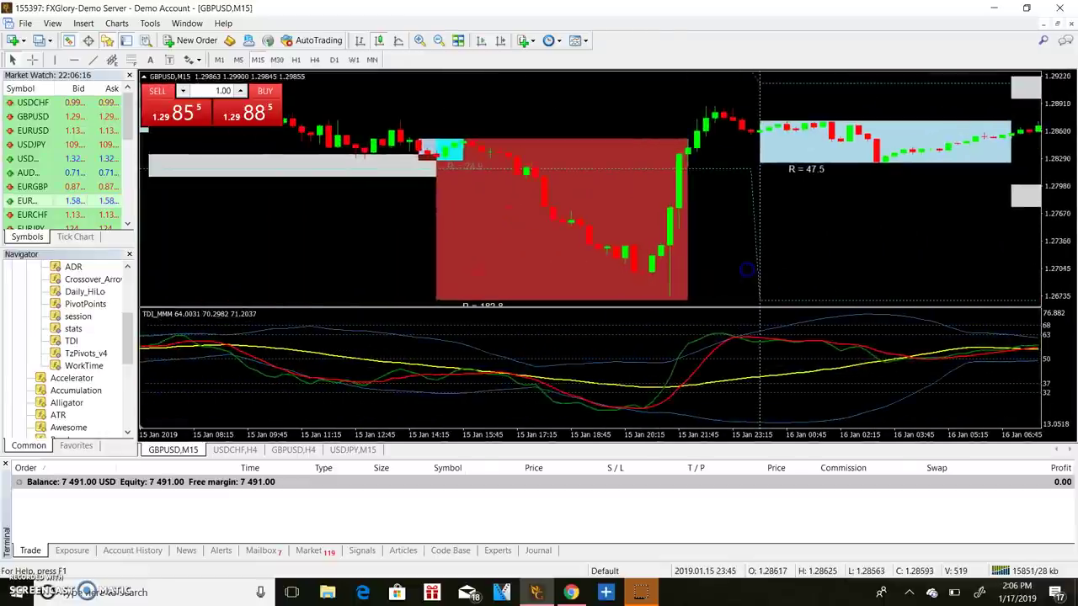
scroll(751, 290, "up", 2)
scroll(868, 291, "up", 2)
scroll(645, 331, "up", 2)
scroll(795, 299, "up", 2)
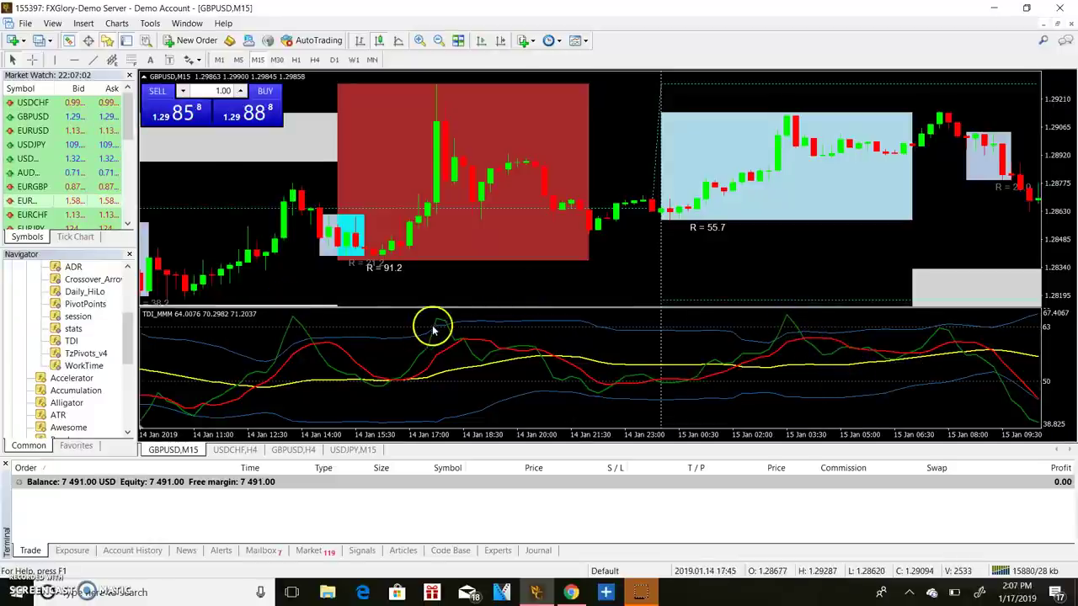
Scroll and drag the GBPUSD M15 chart forward to show the 11–14 January bars and session boxes
scroll(432, 329, "down", 3)
scroll(471, 373, "down", 3)
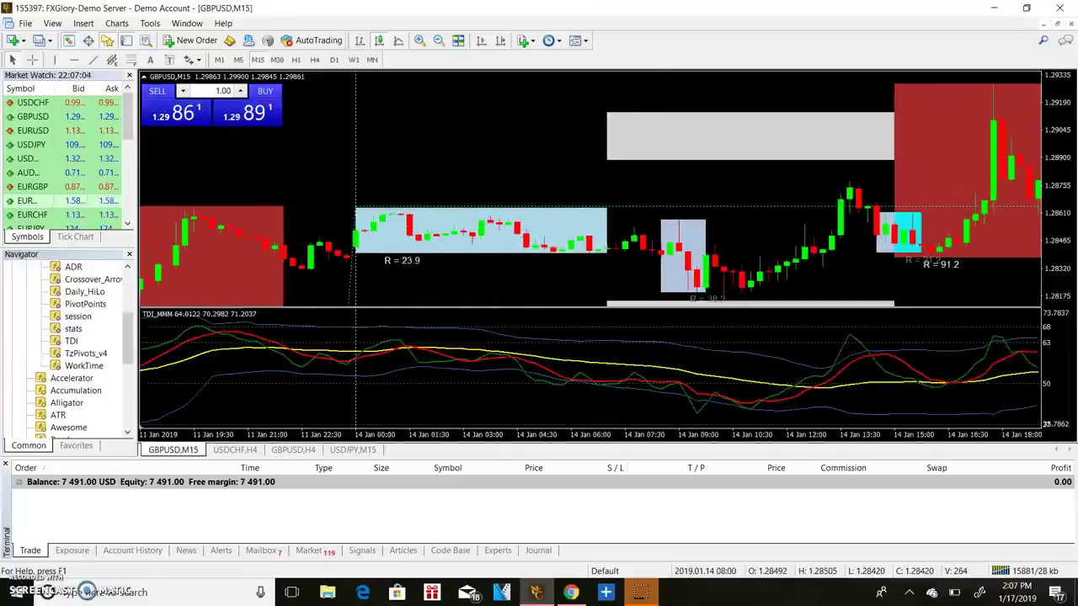
scroll(474, 362, "down", 3)
scroll(476, 358, "down", 3)
scroll(284, 380, "down", 5)
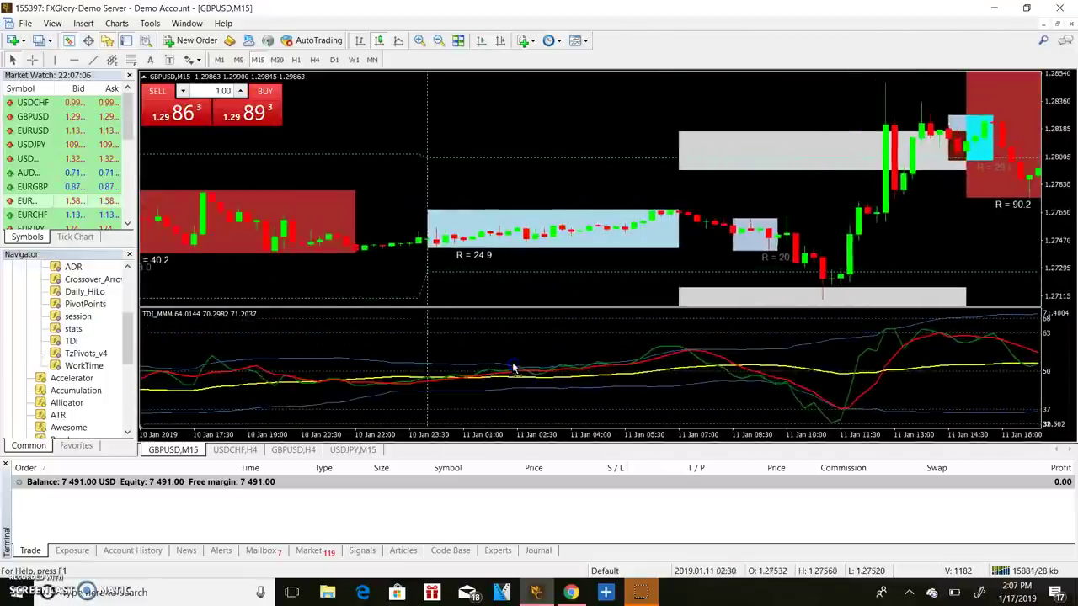
scroll(427, 360, "down", 5)
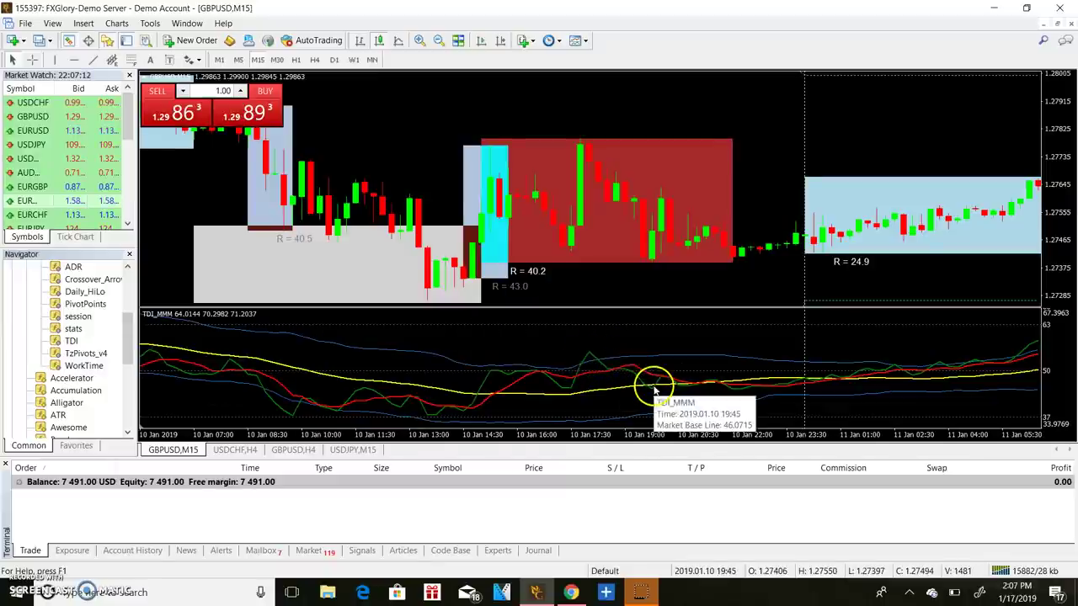
scroll(624, 371, "down", 2)
scroll(656, 348, "down", 2)
scroll(656, 347, "down", 2)
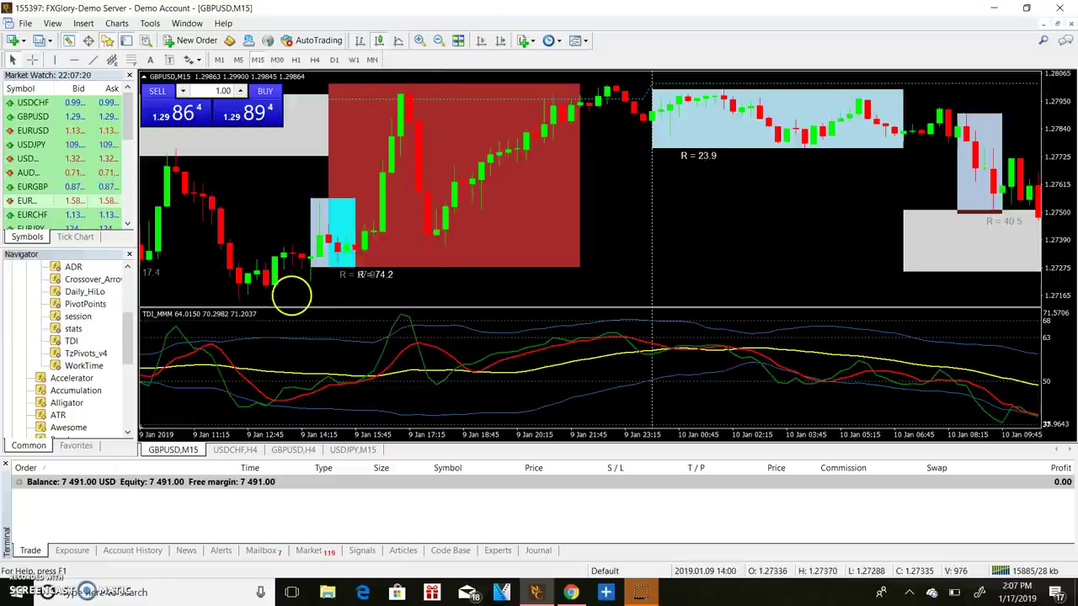
scroll(291, 295, "up", 2)
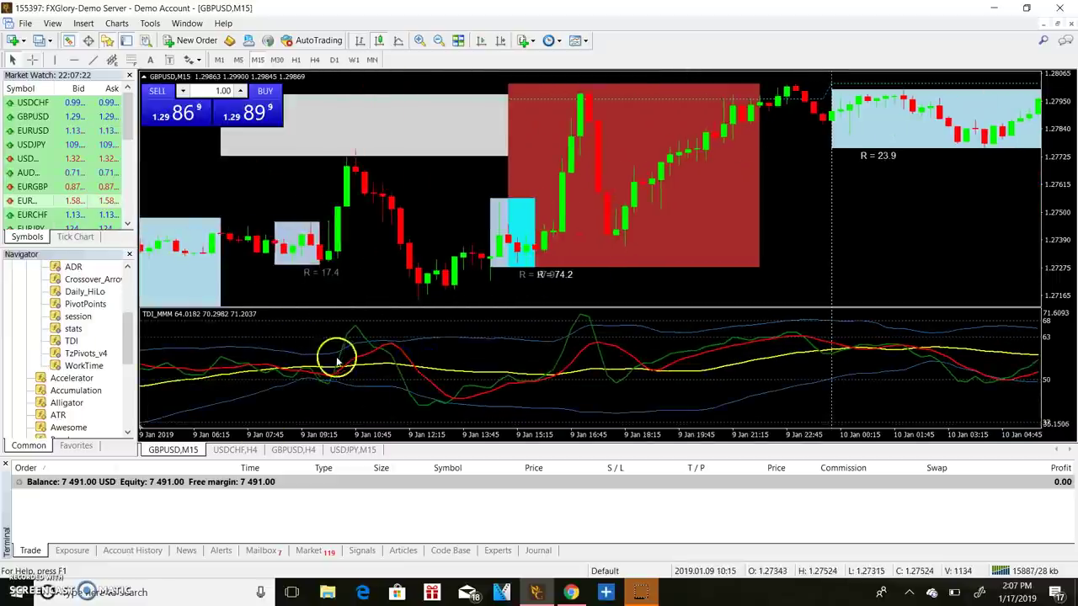
scroll(204, 315, "down", 6)
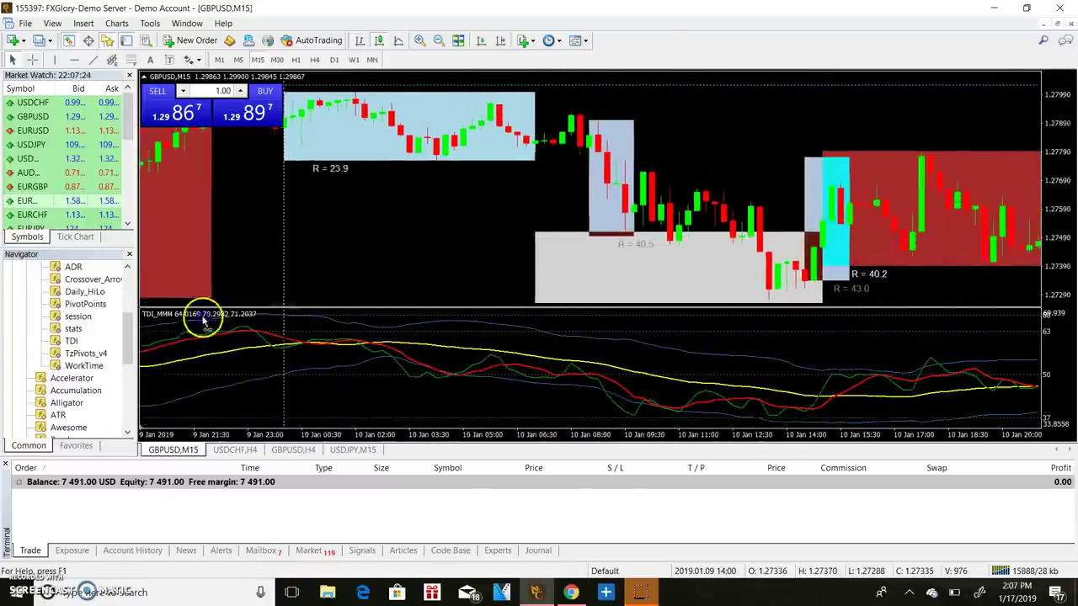
scroll(295, 378, "down", 3)
scroll(353, 370, "down", 2)
scroll(422, 364, "down", 2)
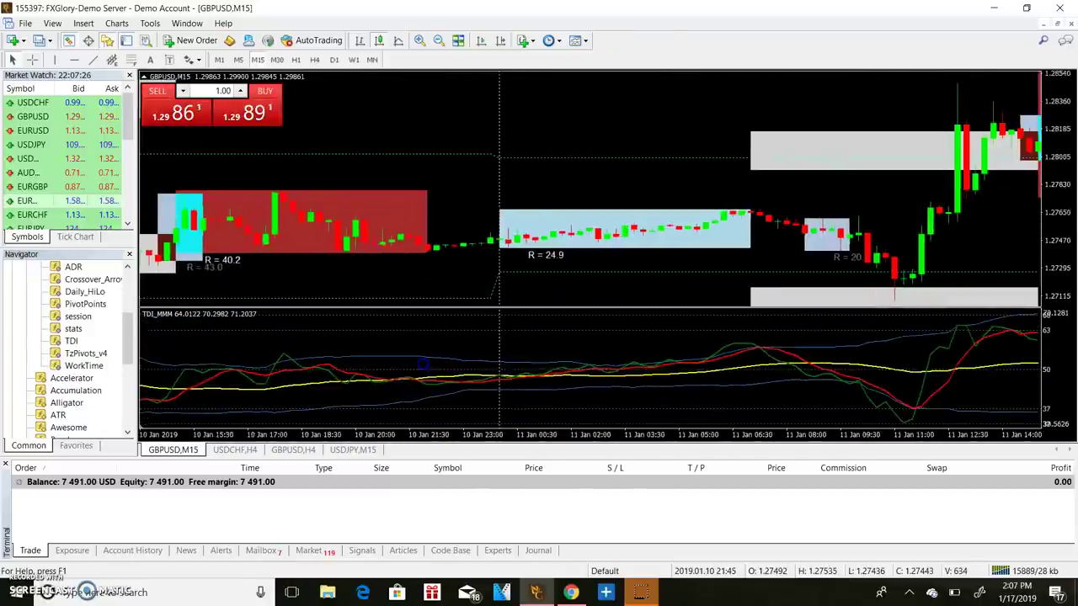
scroll(465, 331, "down", 3)
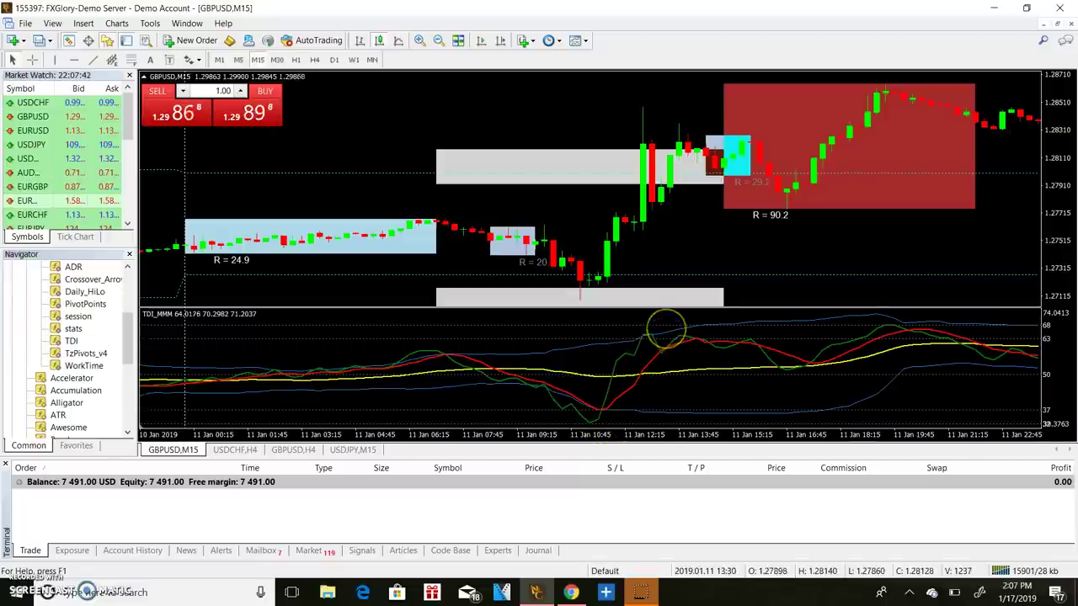
left_click_drag(854, 372, 226, 270)
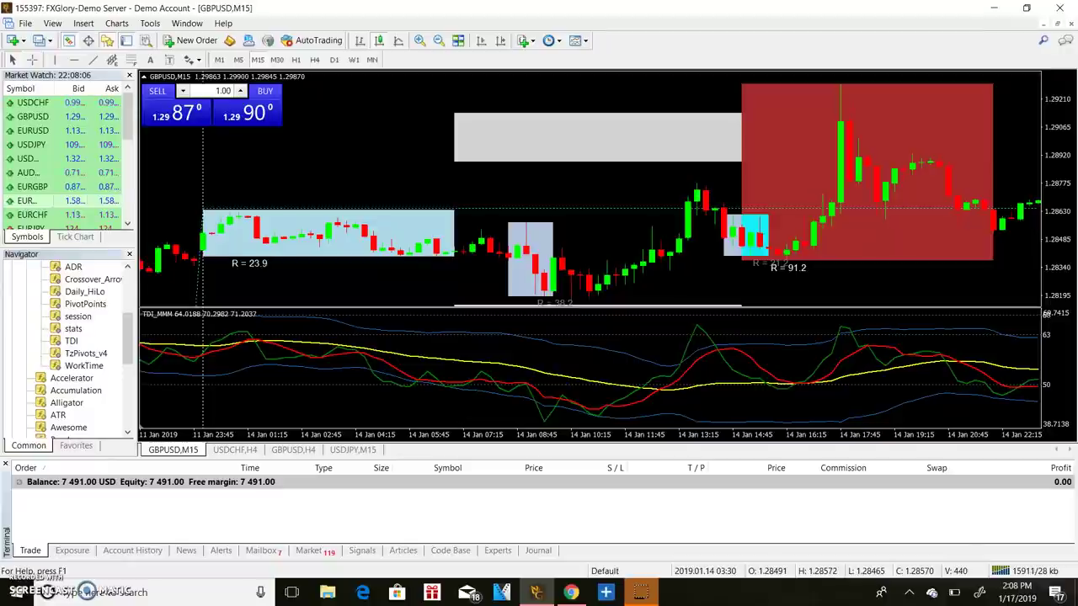
Bring the 15 January GBPUSD bars into view, then zoom out to cover 14–17 January
left_click_drag(819, 352, 558, 352)
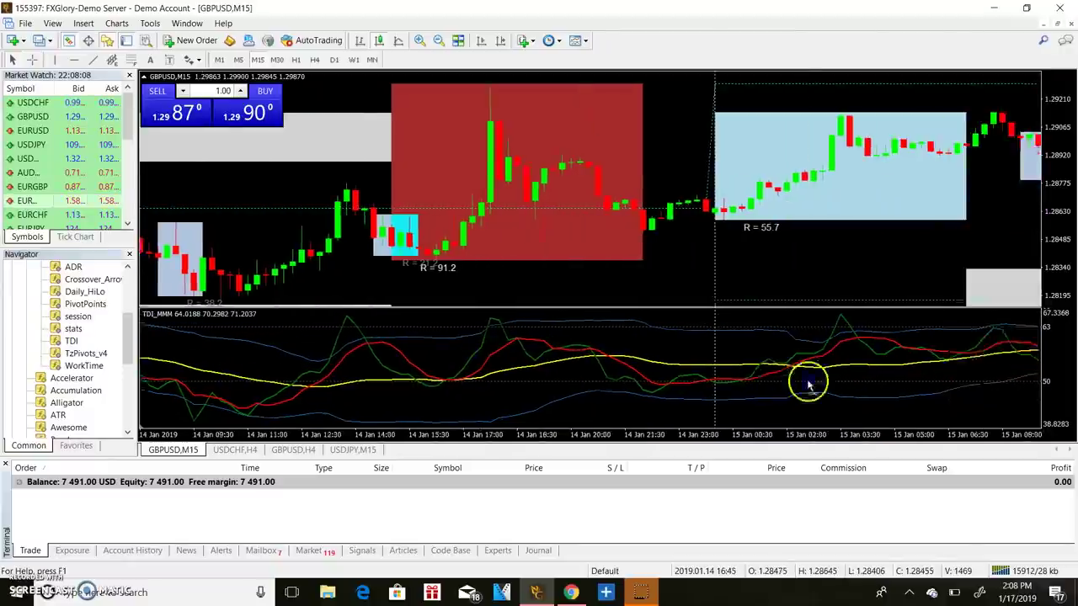
left_click_drag(806, 404, 587, 385)
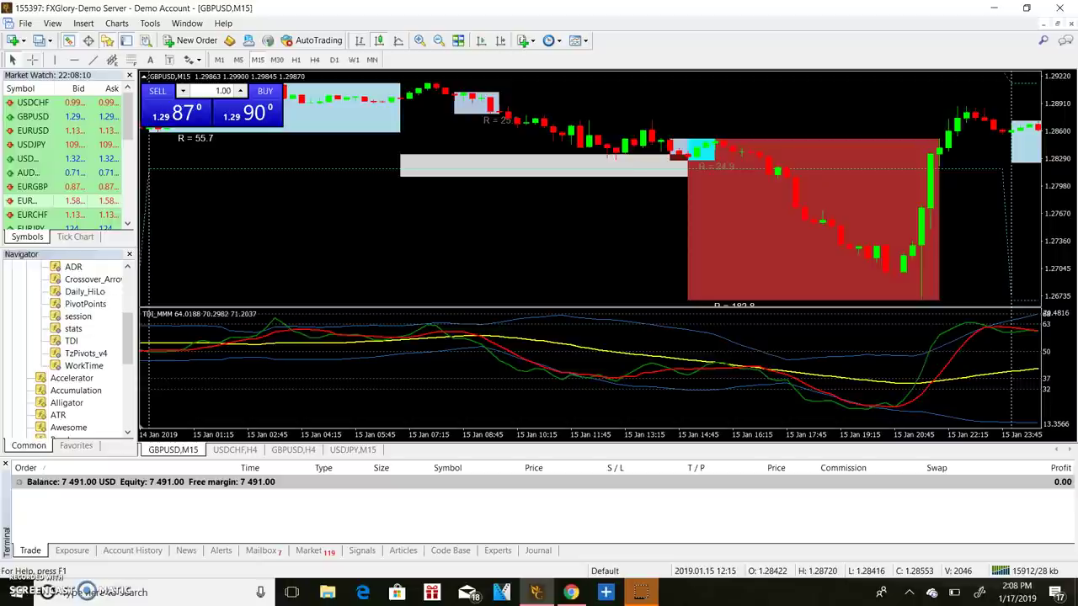
scroll(693, 272, "up", 2)
scroll(689, 279, "up", 3)
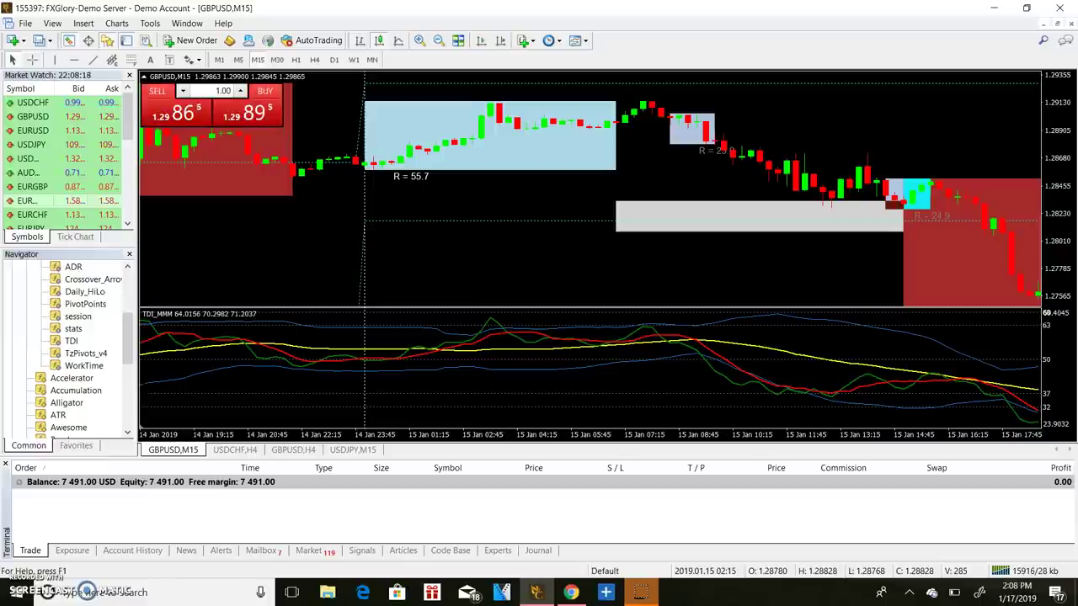
left_click(363, 325)
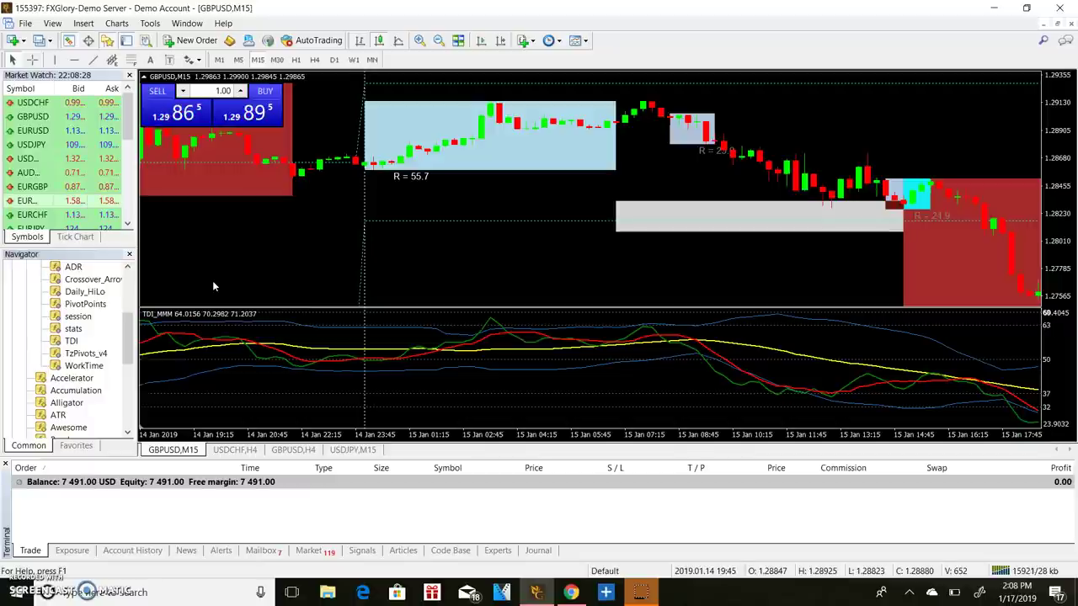
left_click(439, 40)
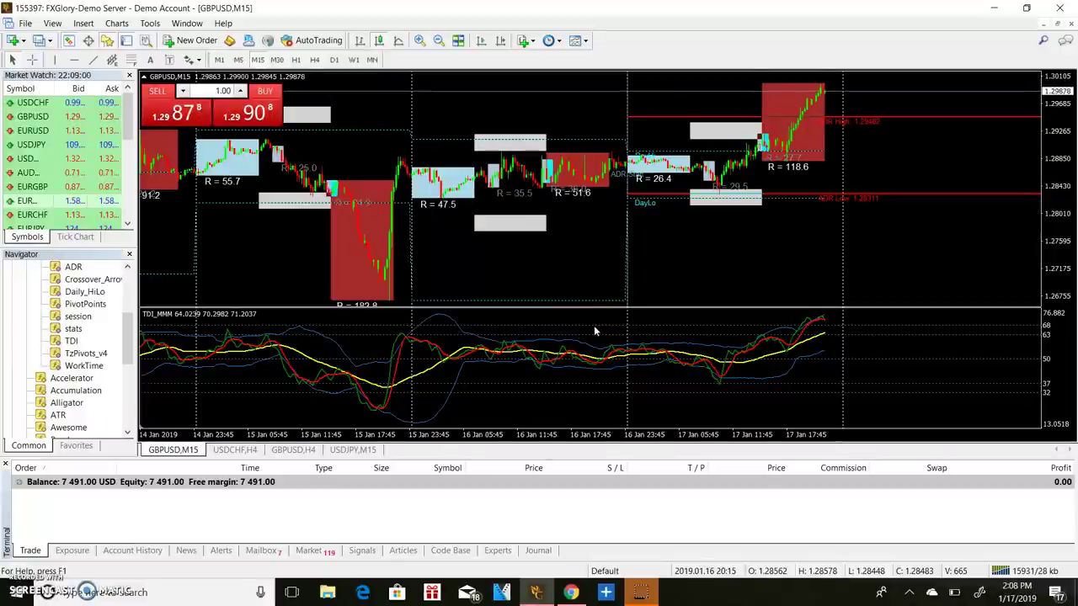
Scroll the GBPUSD chart back to 10–16 January and measure a price swing with the crosshair
left_click(841, 219)
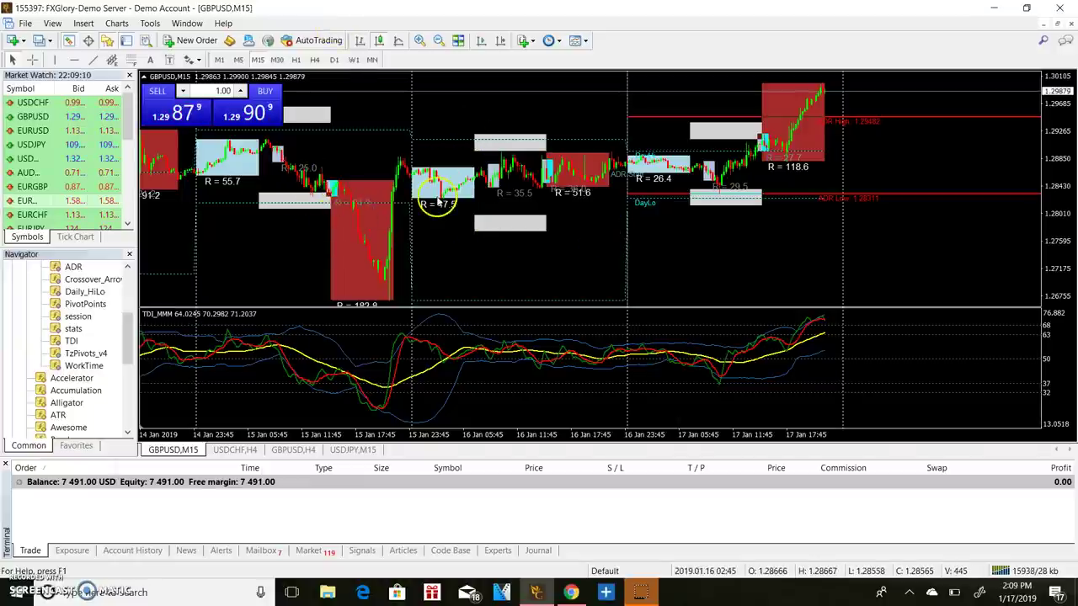
scroll(438, 200, "up", 3)
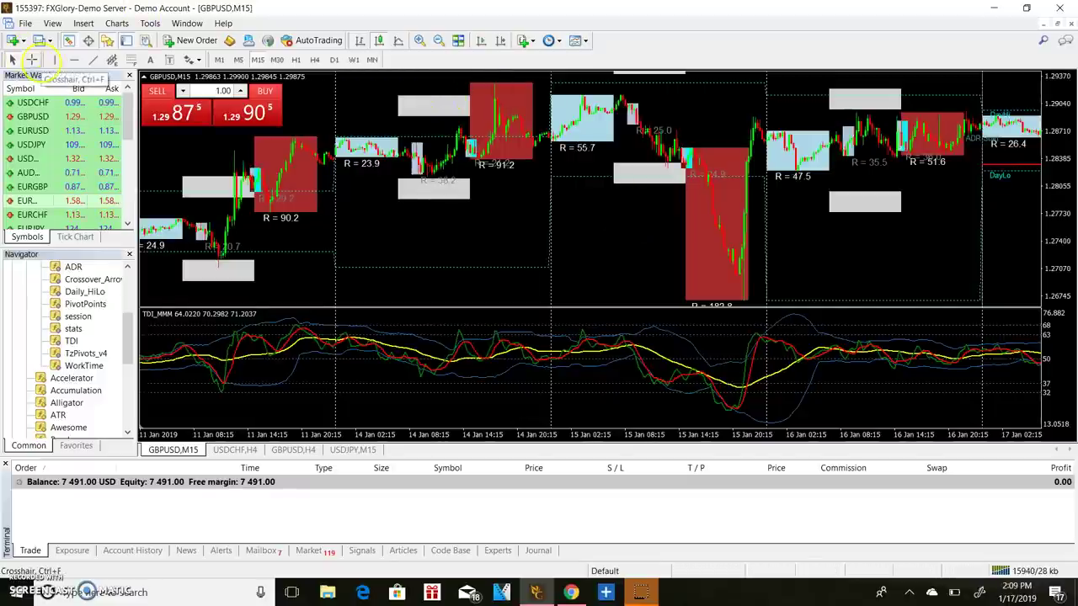
left_click(31, 59)
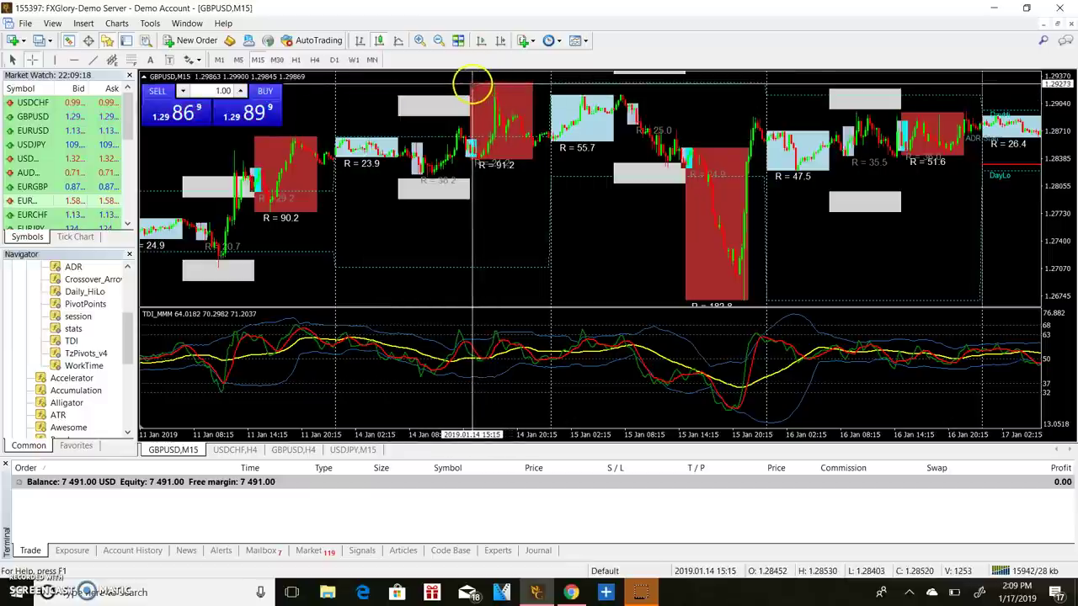
mouse_move(471, 85)
left_mouse_down()
mouse_move(534, 161)
mouse_move(489, 180)
mouse_move(515, 173)
left_mouse_up()
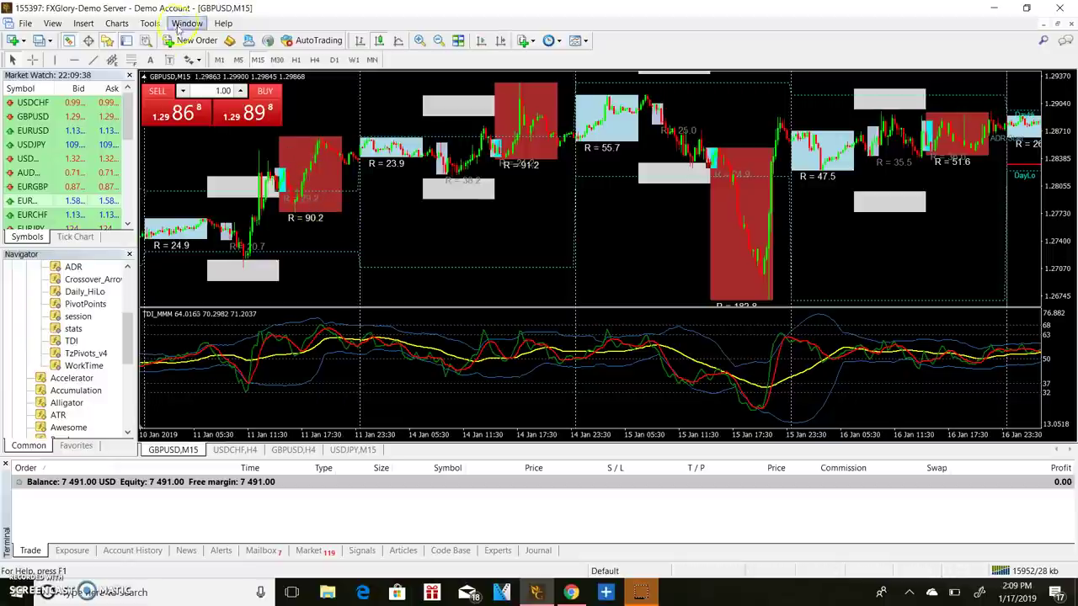
left_click(32, 59)
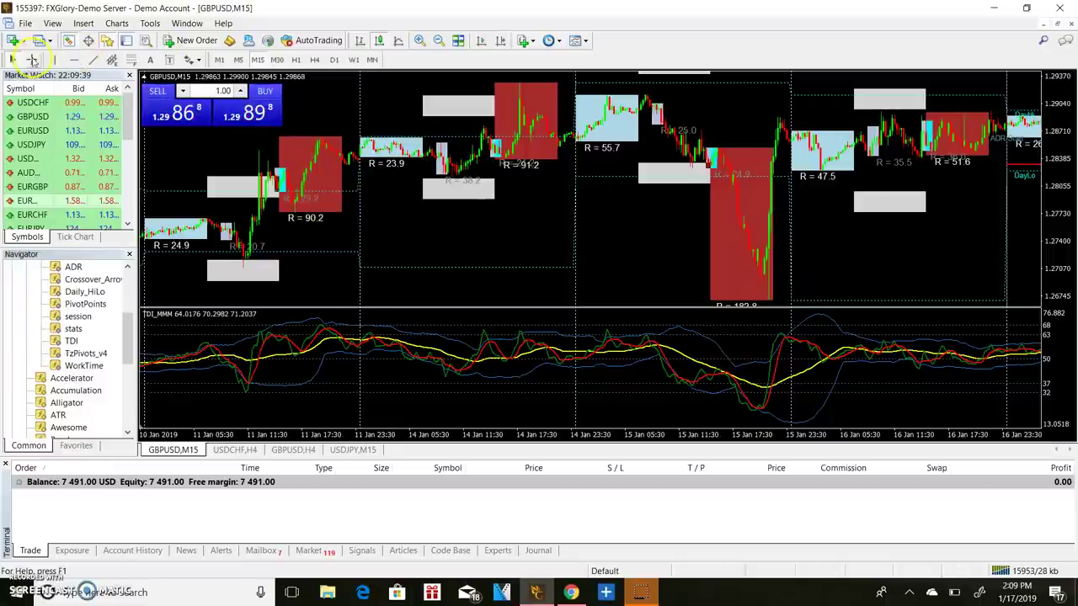
left_click(646, 91)
left_click_drag(699, 122, 768, 287)
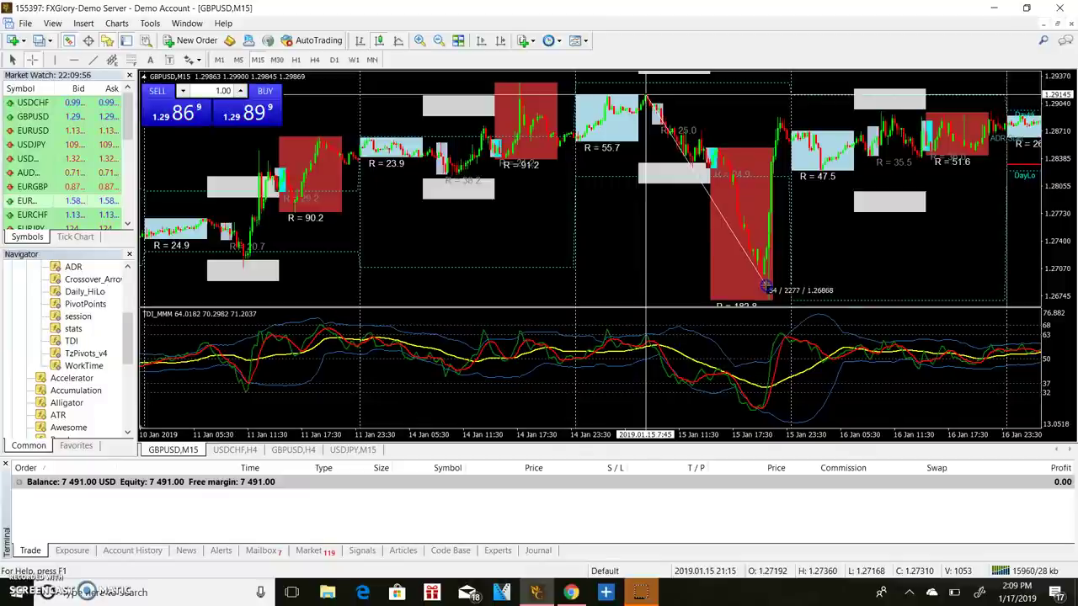
left_click_drag(764, 286, 764, 286)
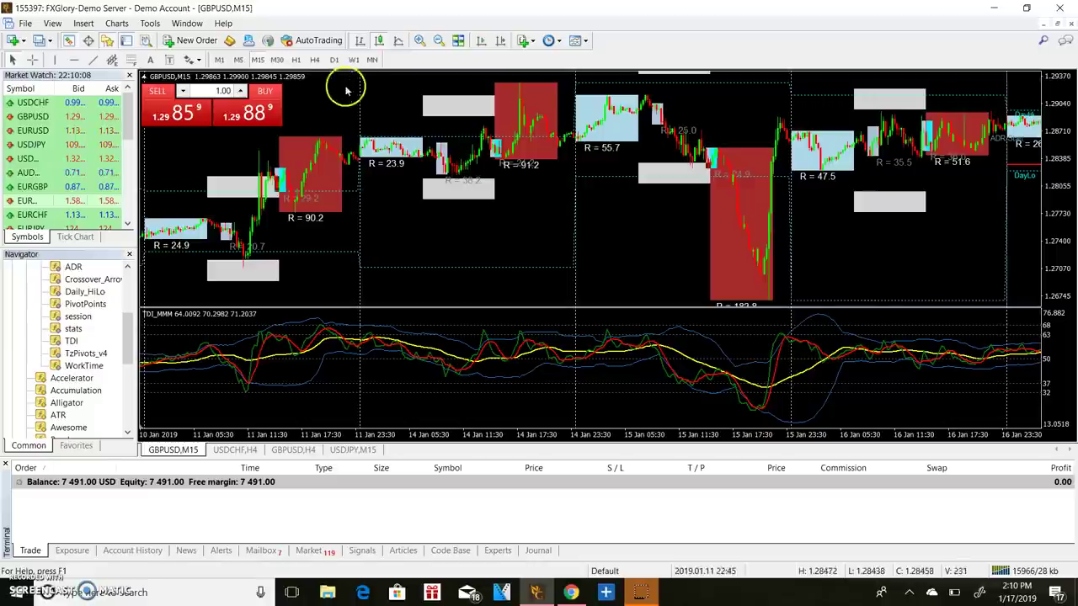
Change the one-click trading lot size on the GBPUSD chart from 0.01 to 0.20
double_click(229, 91)
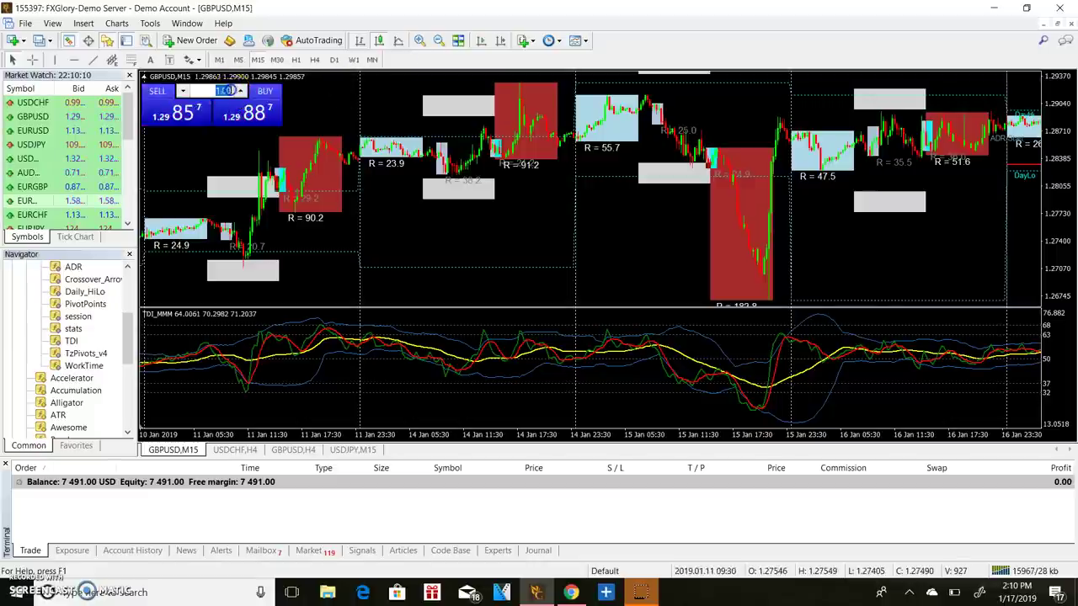
type("0.01")
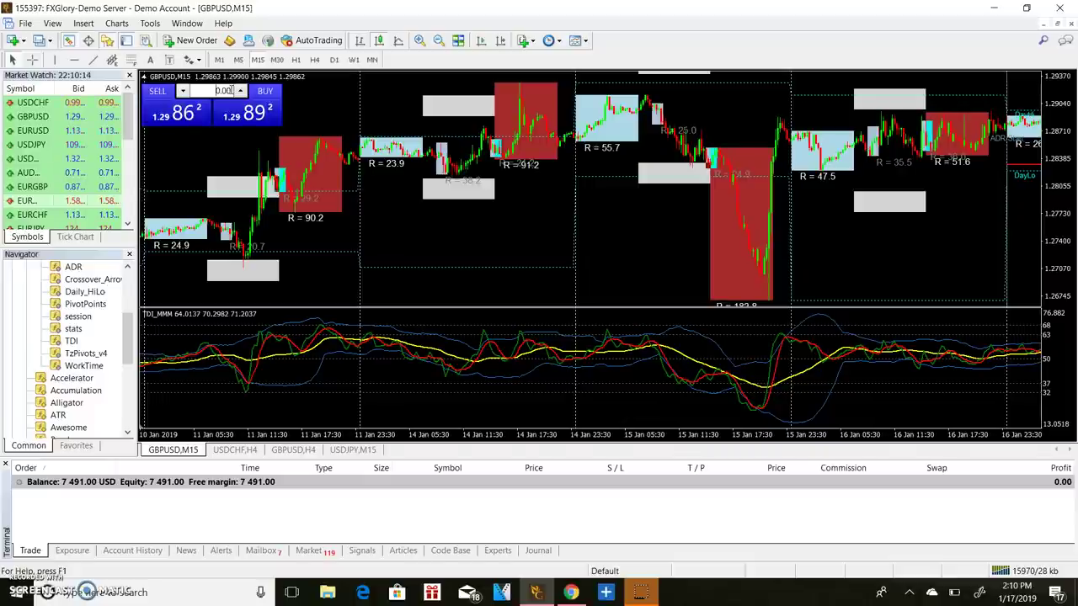
left_click(224, 94)
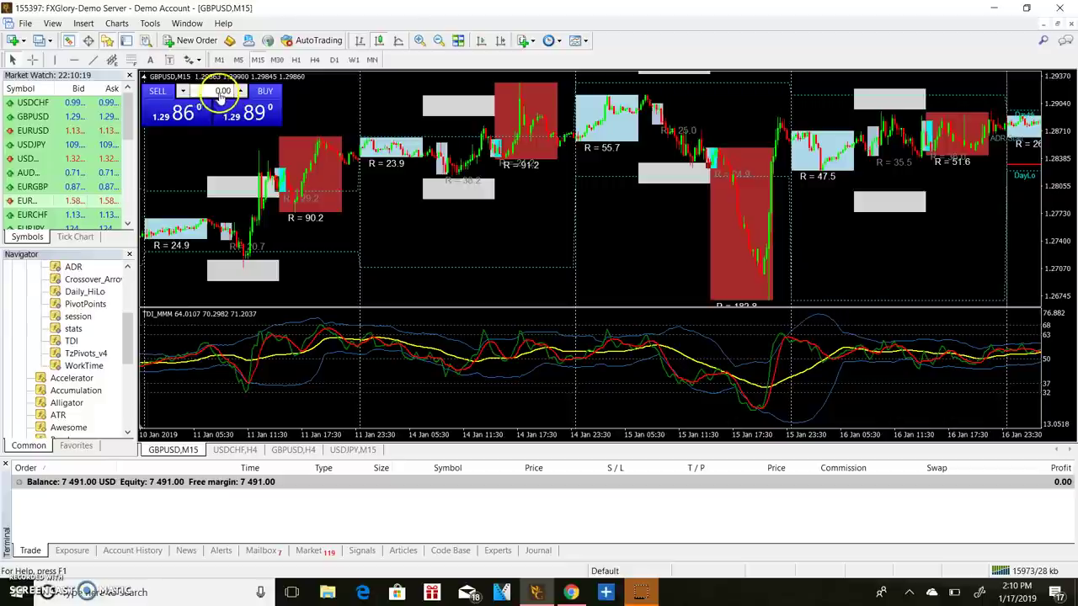
type("1")
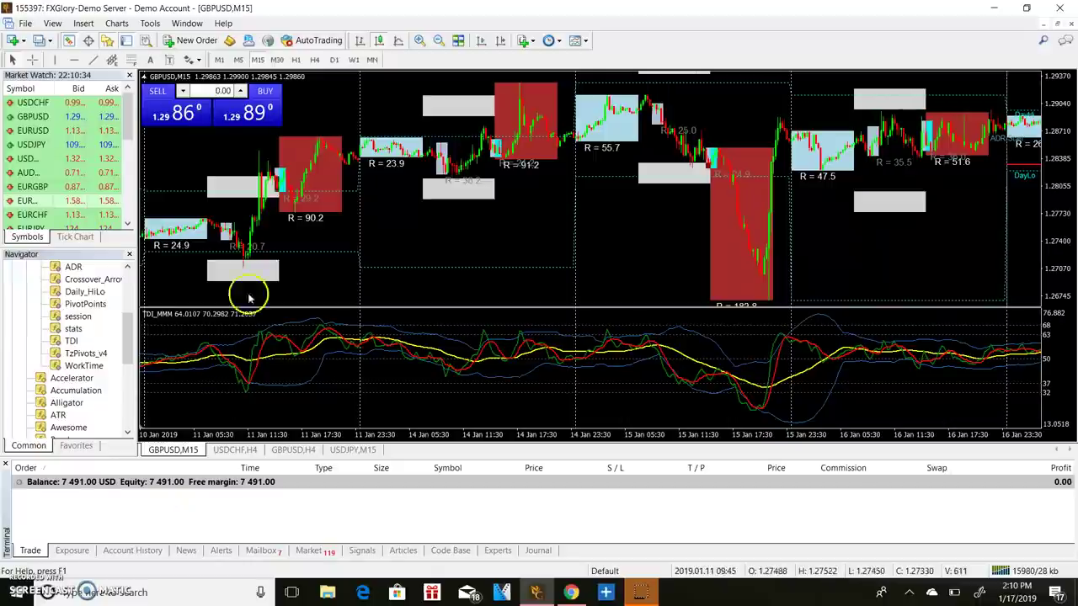
left_click(227, 91)
type("0.01")
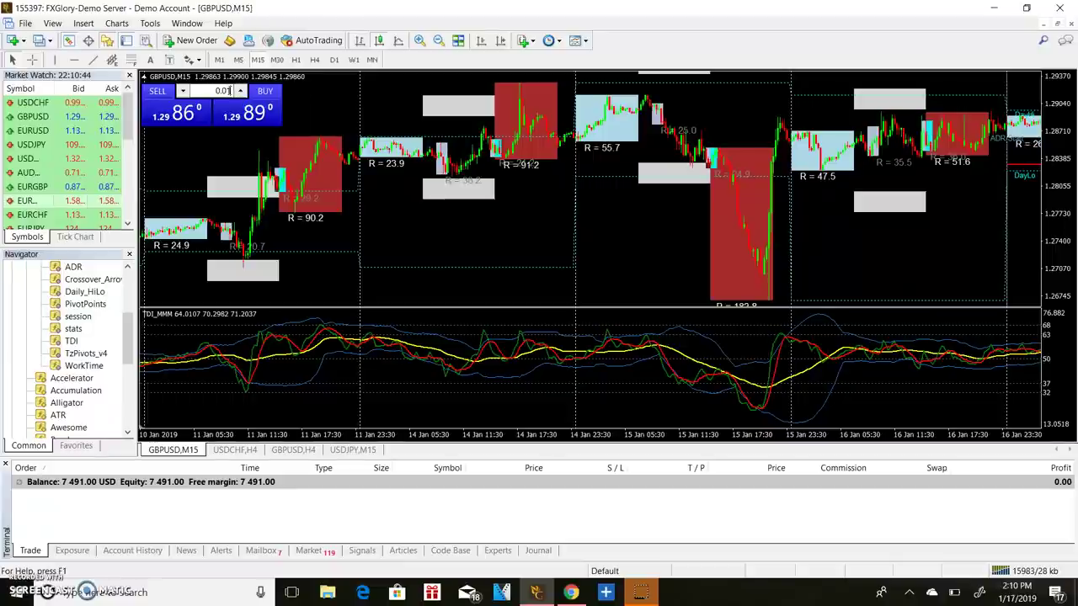
left_click(392, 117)
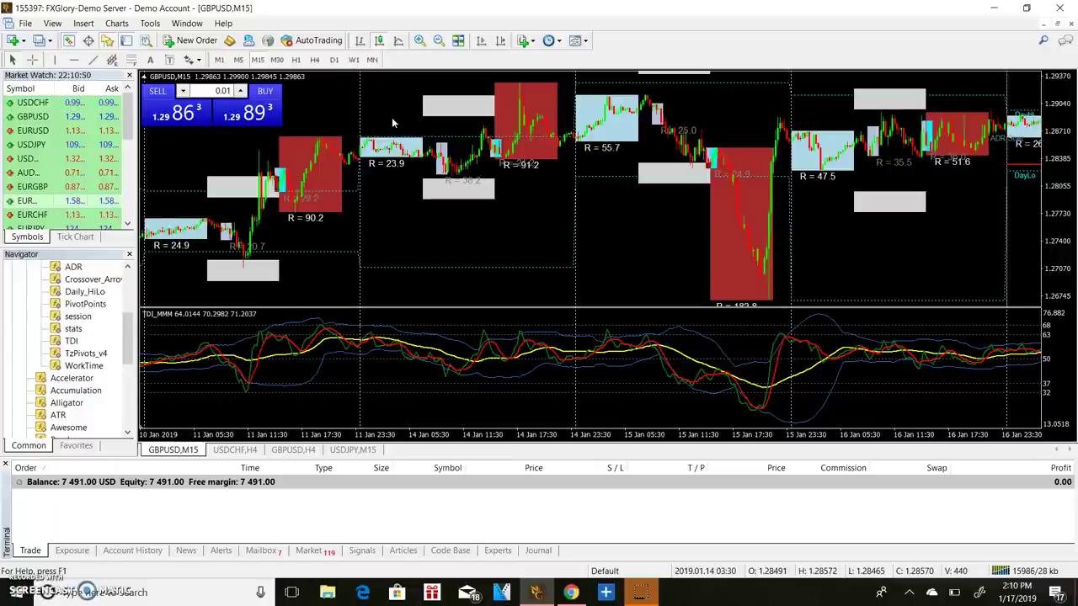
left_click(263, 95)
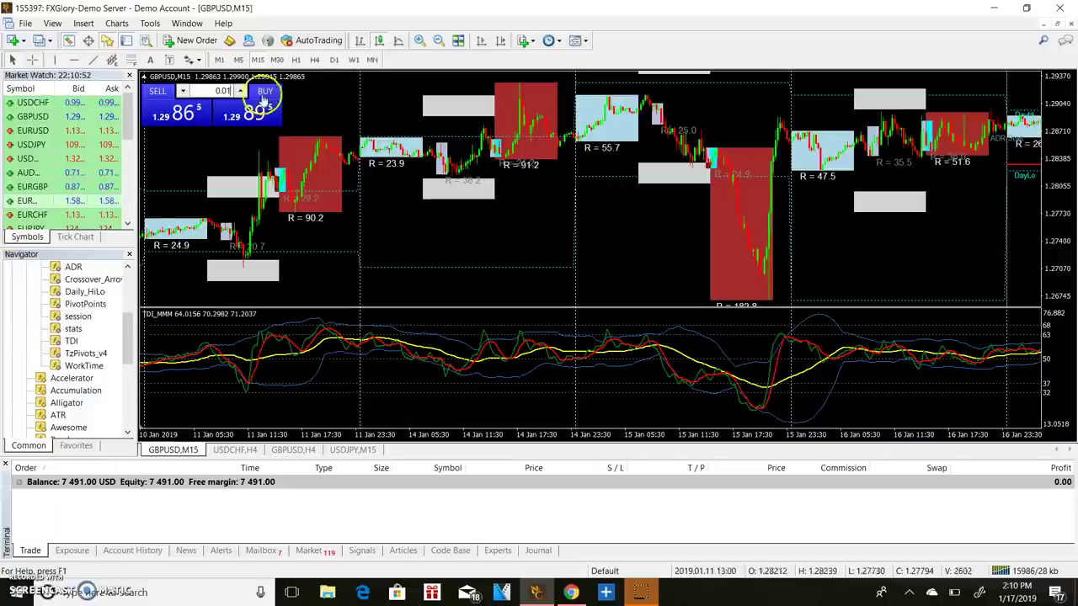
left_click(226, 116)
type("0.1")
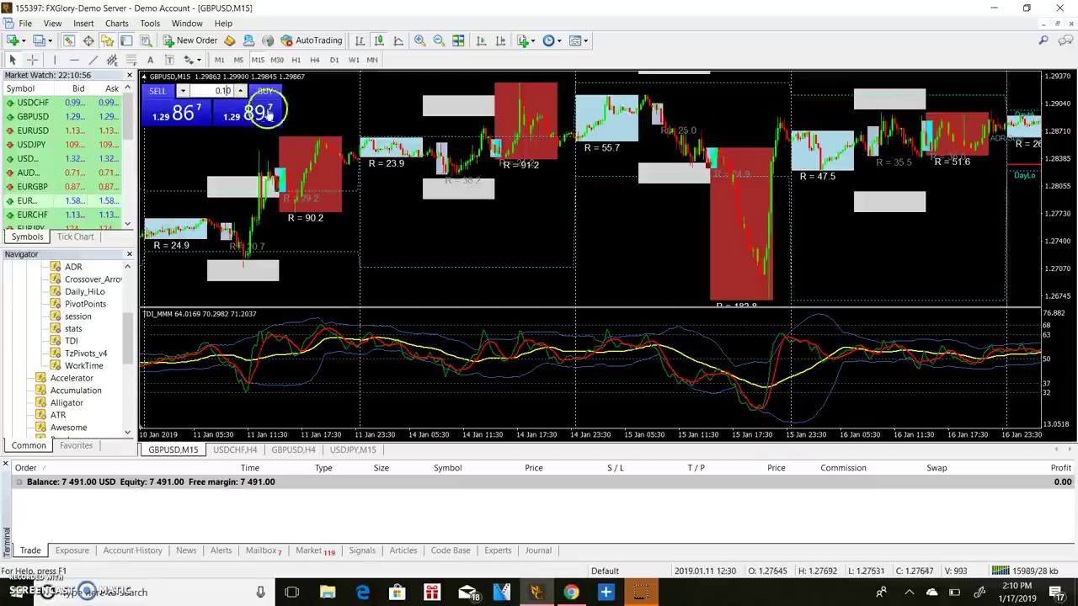
left_click(229, 90)
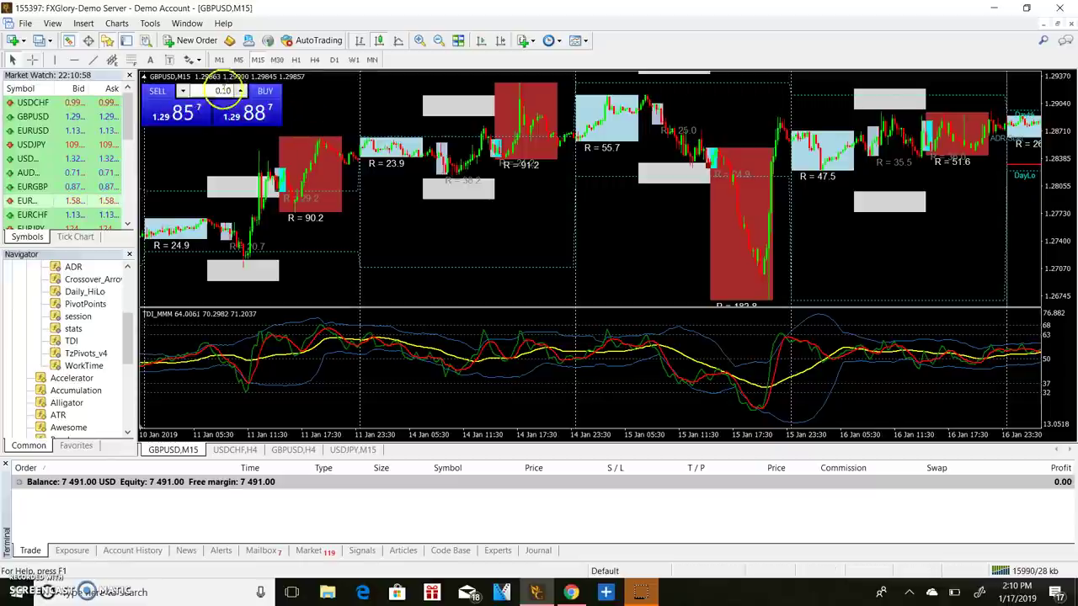
key("BackSpace")
key("BackSpace")
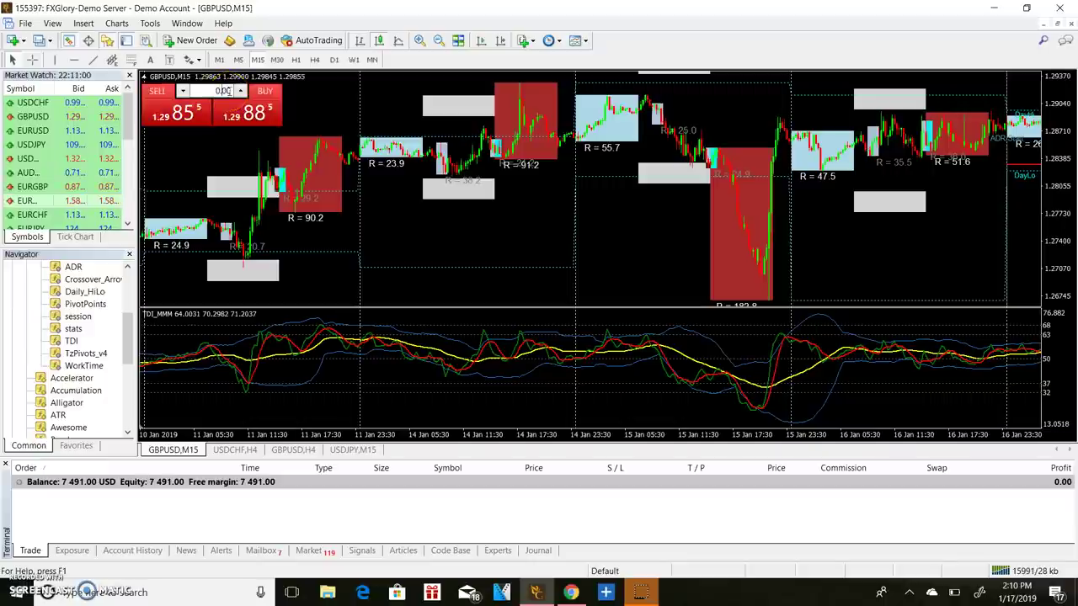
type("2")
left_click(230, 92)
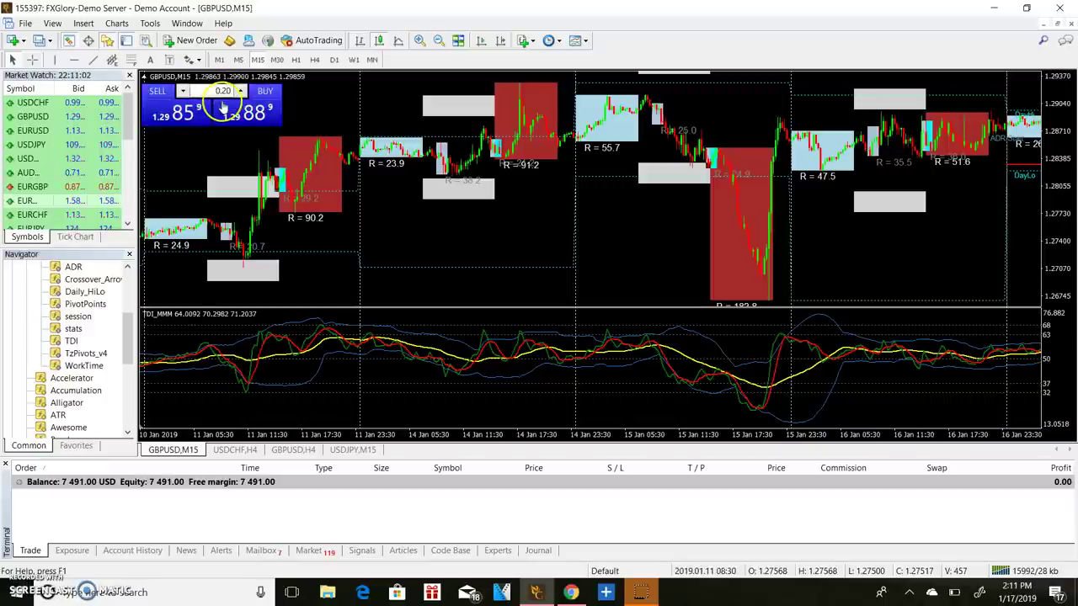
left_click(354, 144)
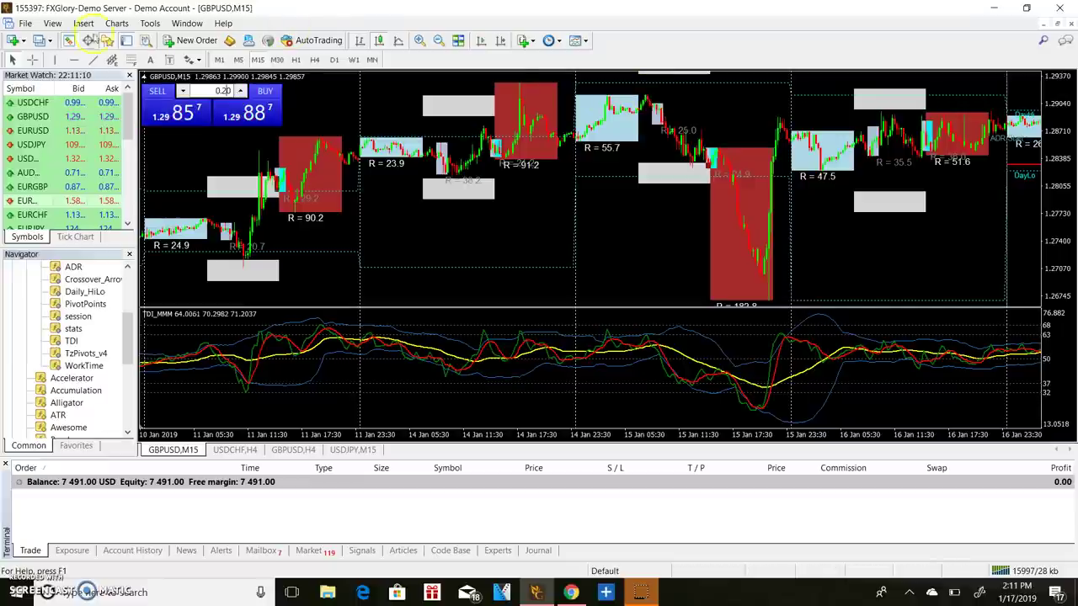
left_click(32, 64)
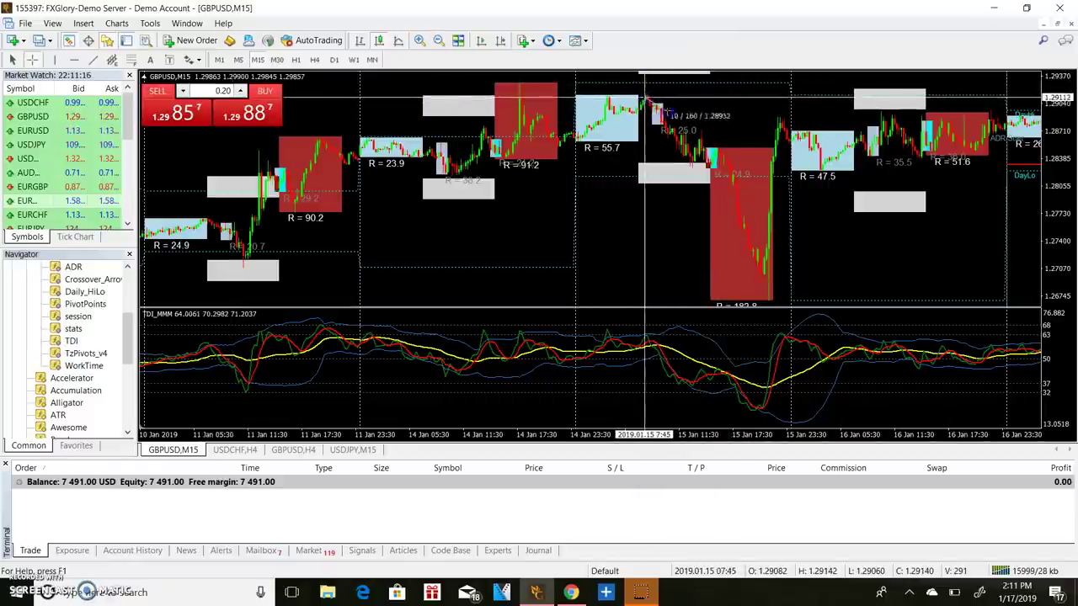
mouse_move(645, 98)
left_mouse_down()
mouse_move(747, 221)
mouse_move(766, 281)
left_mouse_up()
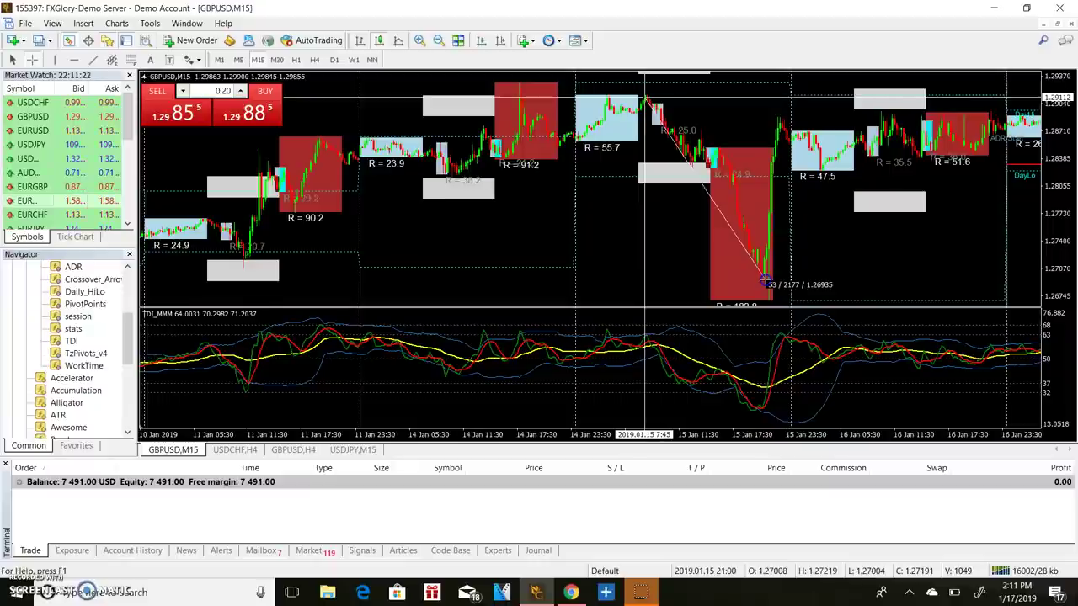
left_click_drag(765, 281, 765, 281)
left_click(324, 205)
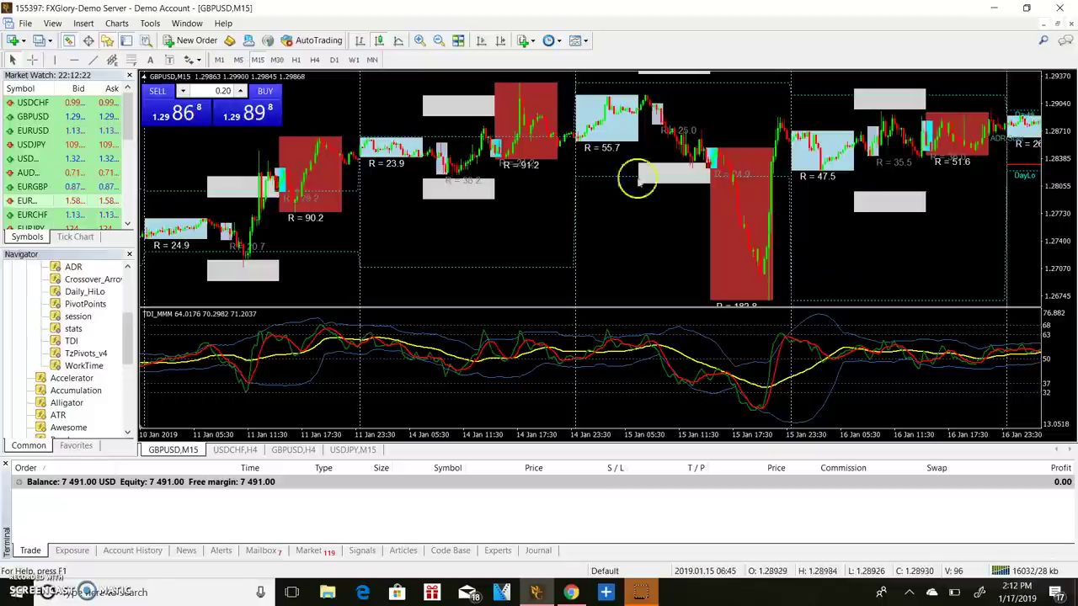
Pan the GBPUSD 15-minute chart back until 8–14 January is visible
scroll(773, 239, "down", 3)
scroll(773, 238, "down", 3)
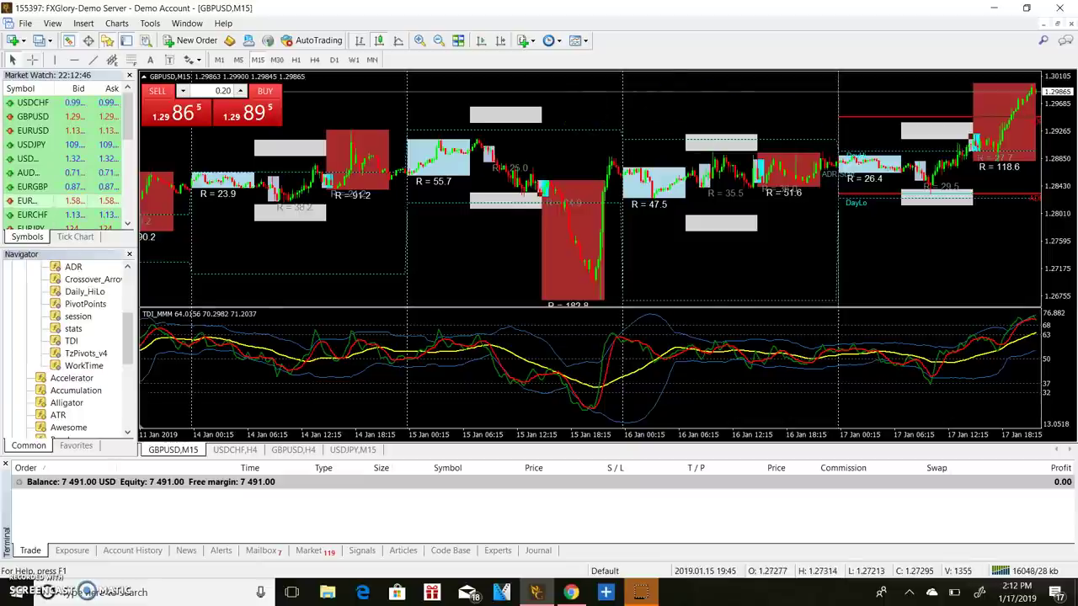
left_click_drag(346, 194, 842, 210)
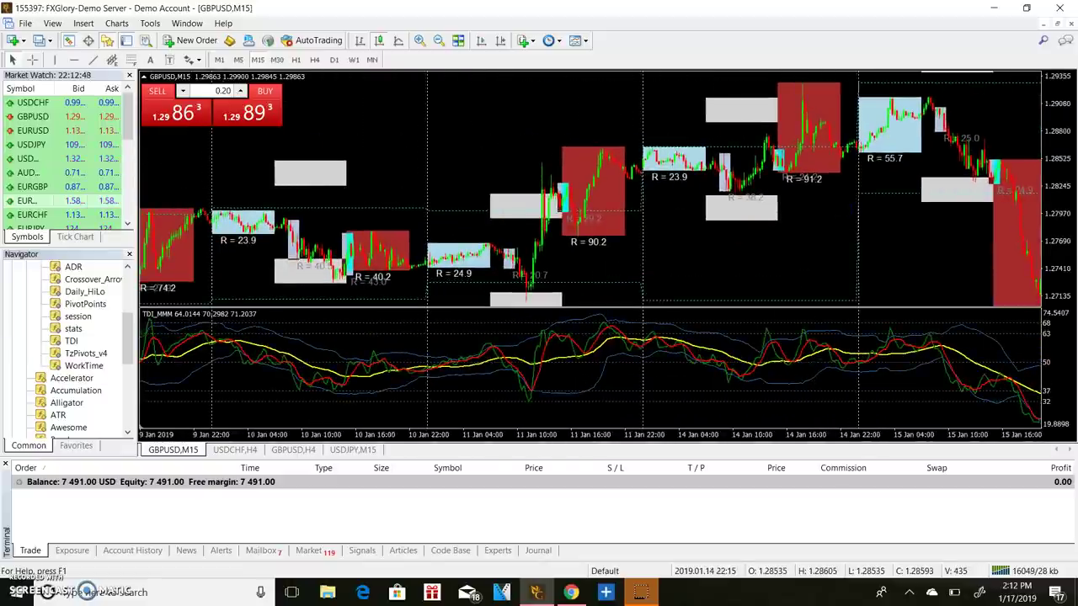
left_click_drag(397, 194, 630, 197)
mouse_move(605, 257)
left_mouse_down()
mouse_move(408, 251)
mouse_move(576, 257)
left_mouse_up()
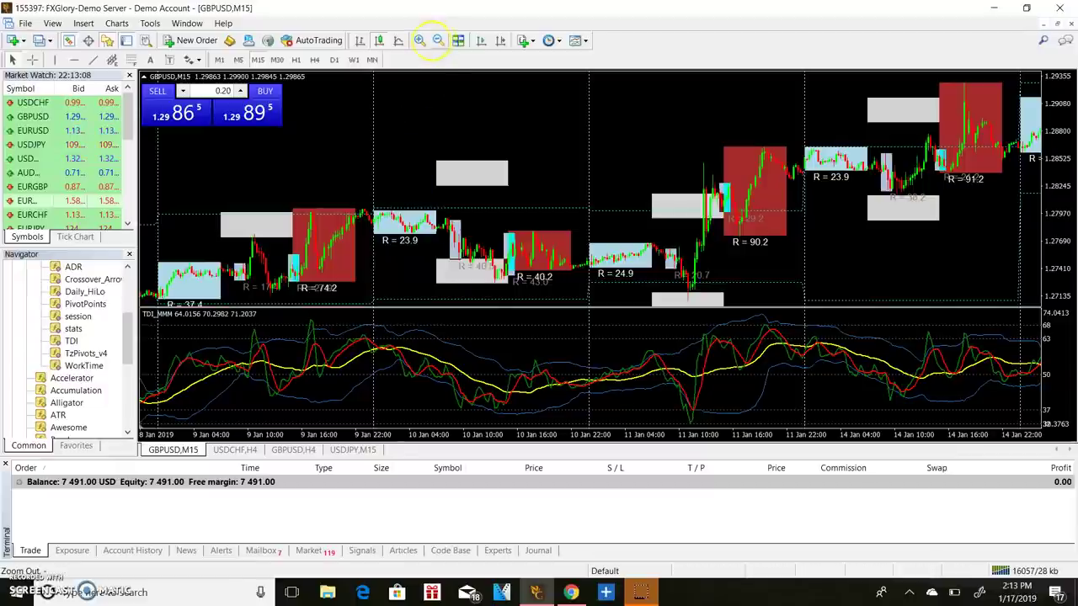
Zoom in on the GBPUSD chart and scroll to center 9–11 January
left_click(420, 40)
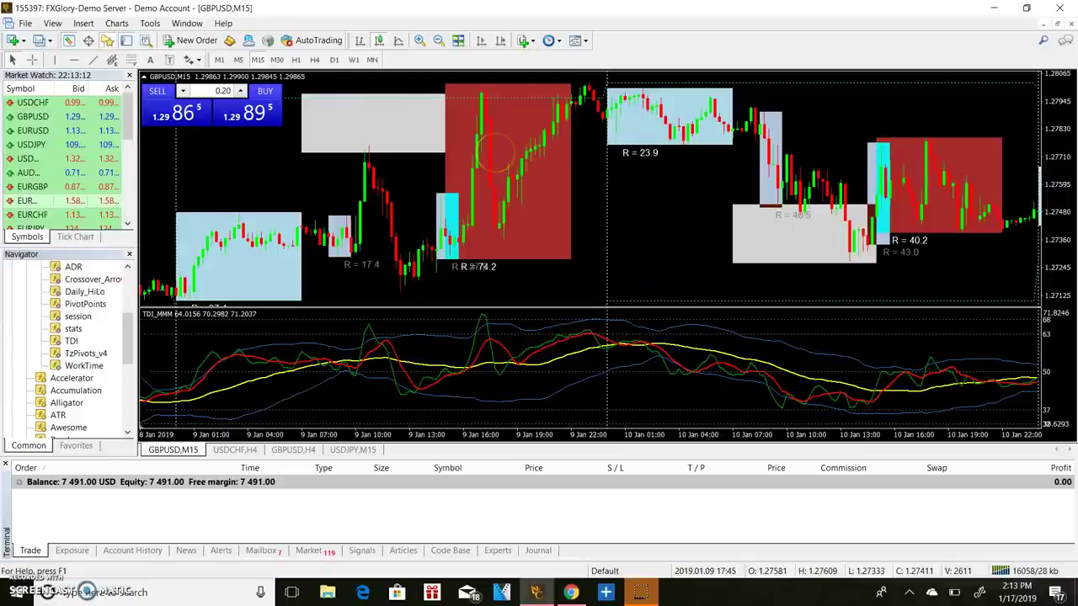
scroll(884, 218, "down", 1)
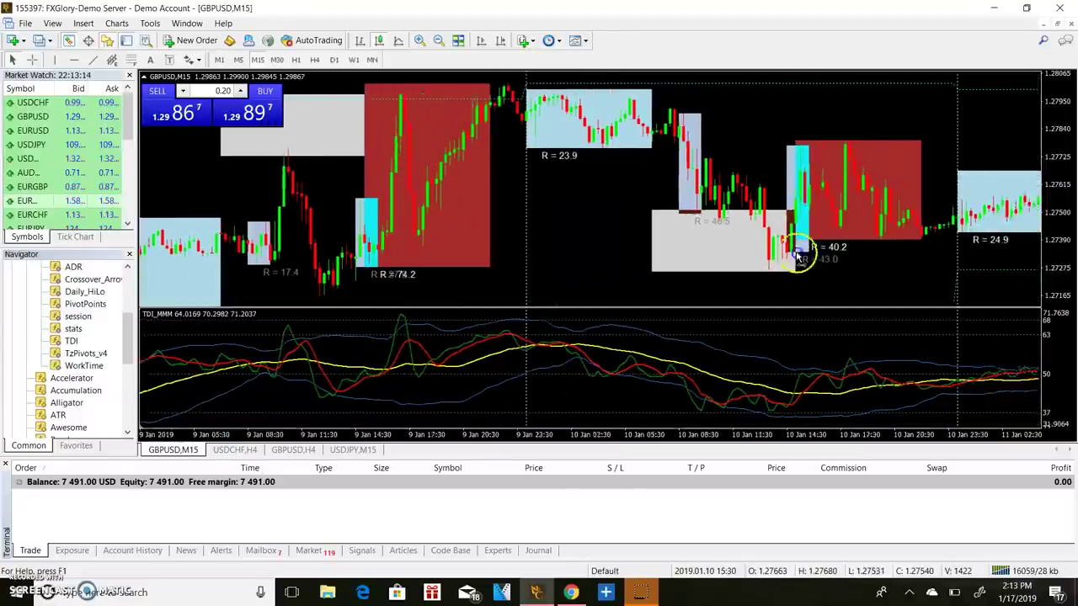
scroll(842, 252, "down", 3)
scroll(775, 287, "down", 1)
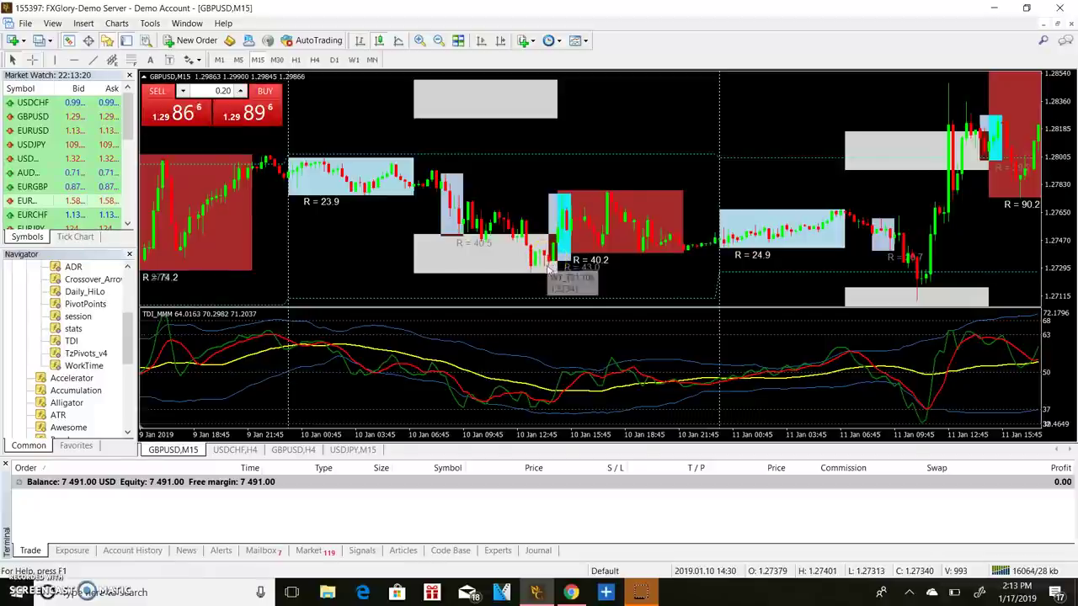
left_click(564, 212)
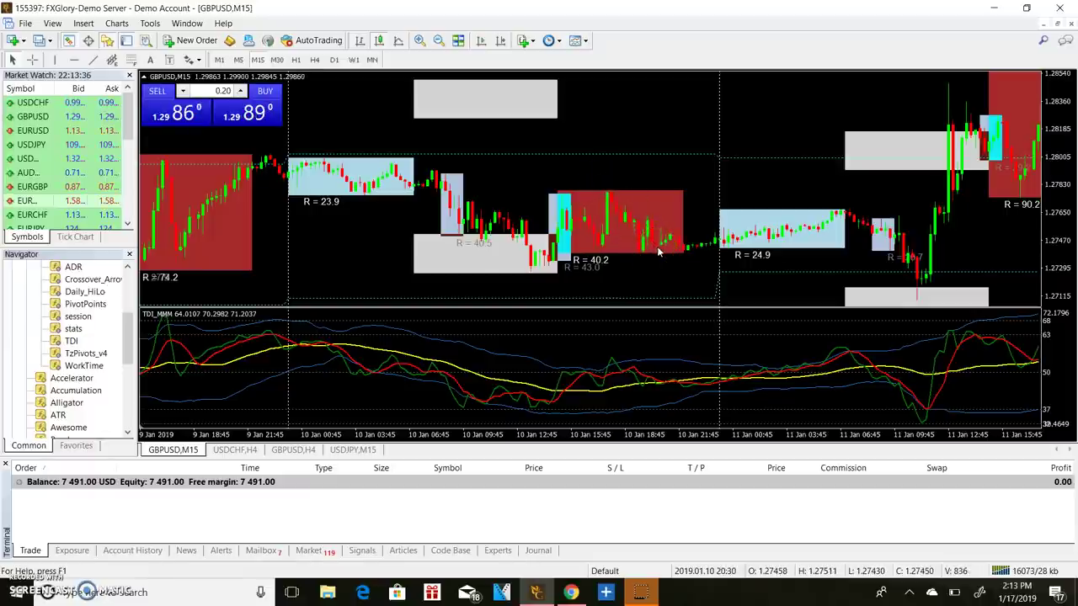
left_click(649, 113)
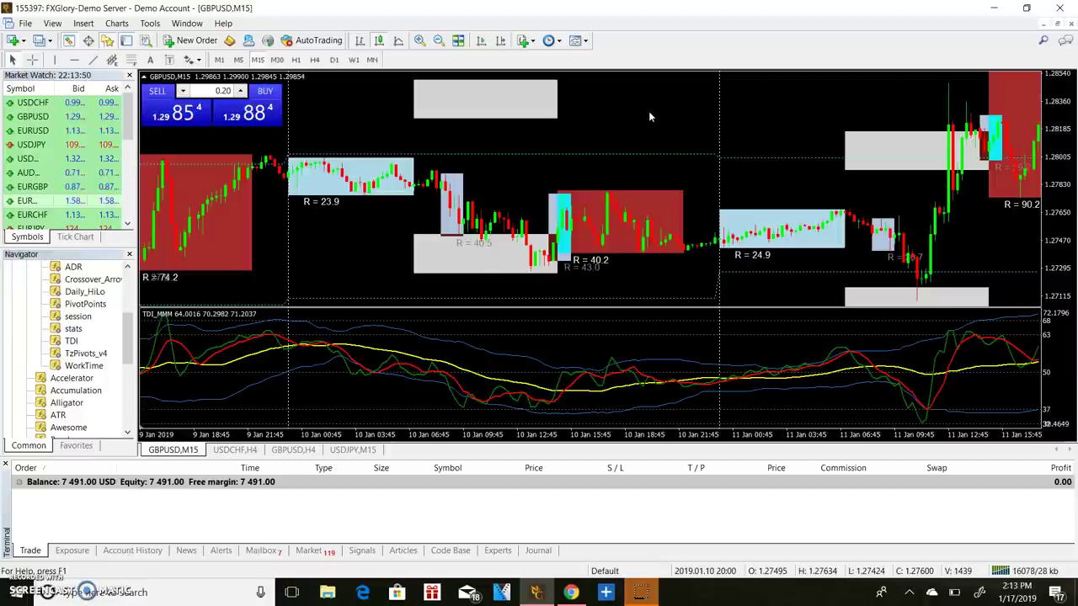
left_click(540, 170)
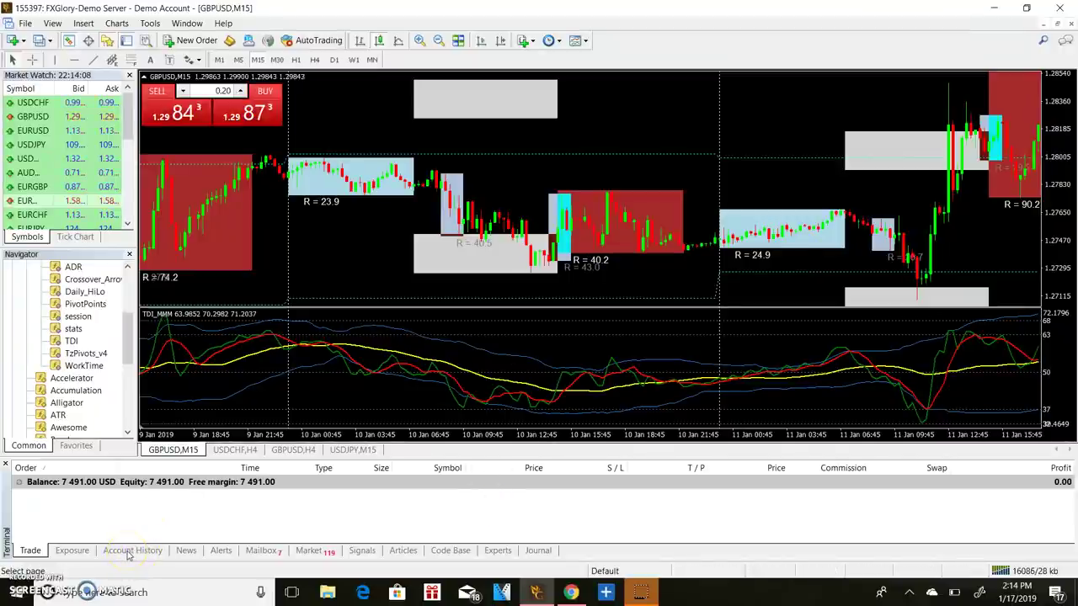
Show Account History listing the closed 1.00-lot GBPUSD buys earning 587 each
left_click(129, 551)
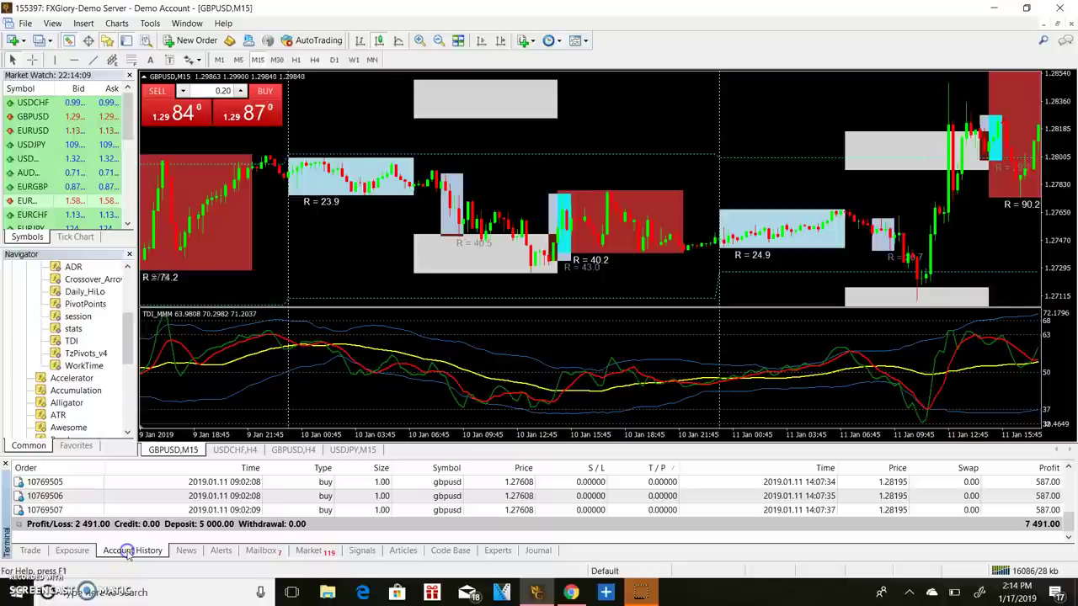
left_click(1070, 510)
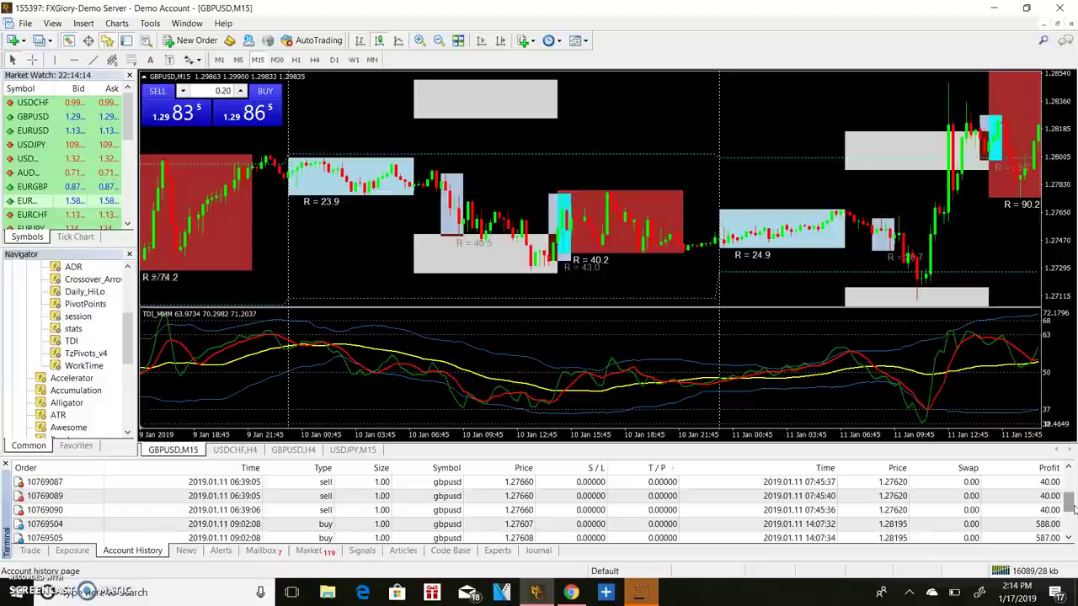
mouse_move(1070, 506)
left_mouse_down()
mouse_move(1069, 535)
mouse_move(1073, 477)
left_mouse_up()
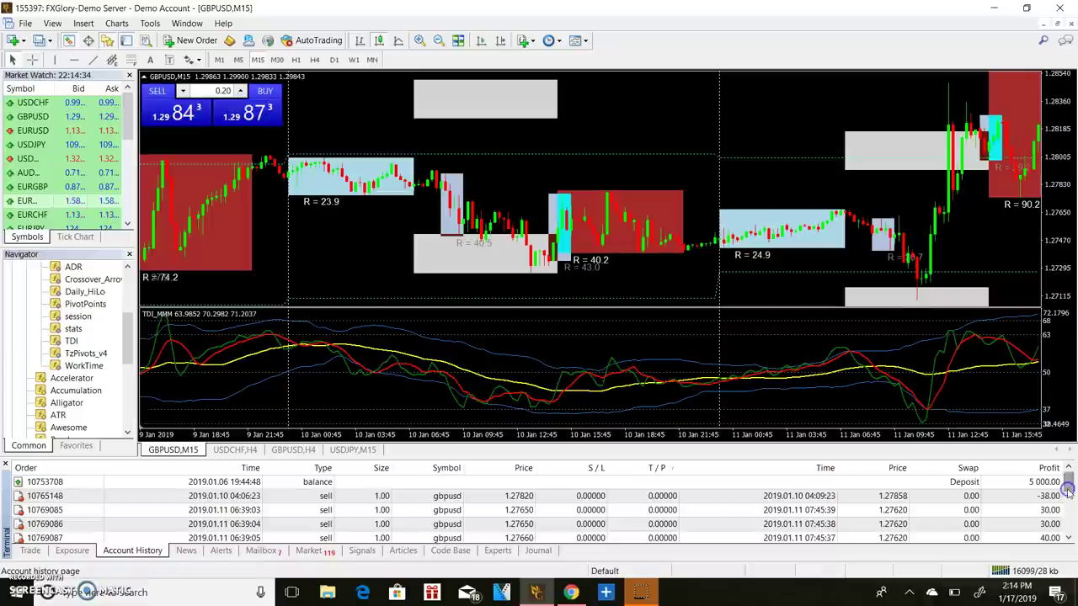
mouse_move(1068, 489)
left_mouse_down()
mouse_move(1069, 498)
mouse_move(1072, 489)
left_mouse_up()
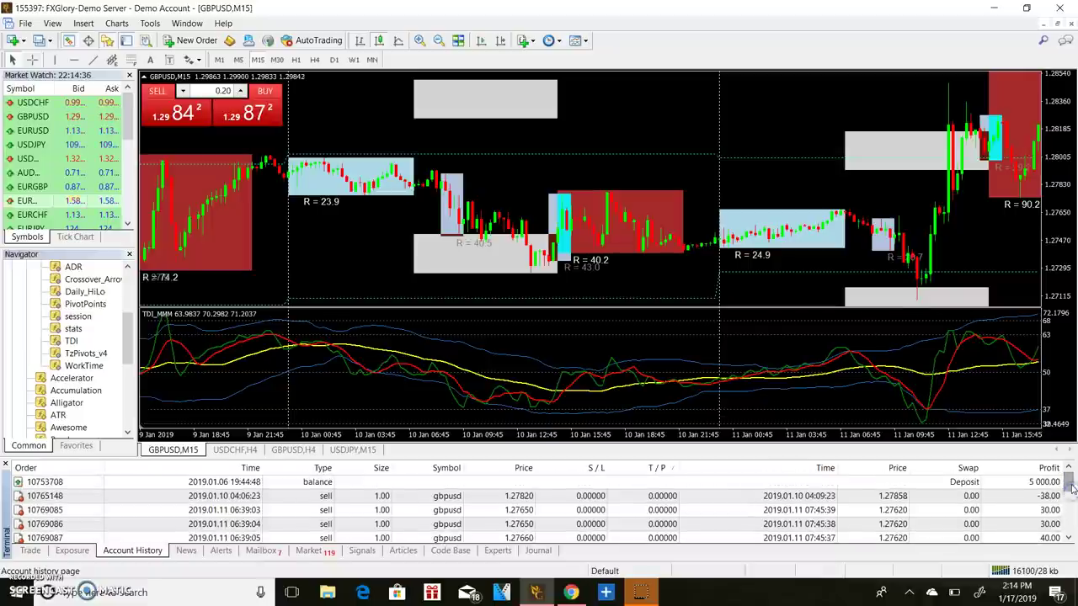
Scroll down to the 2,491.00 profit total row, then return to the open-trades list
left_click(1067, 537)
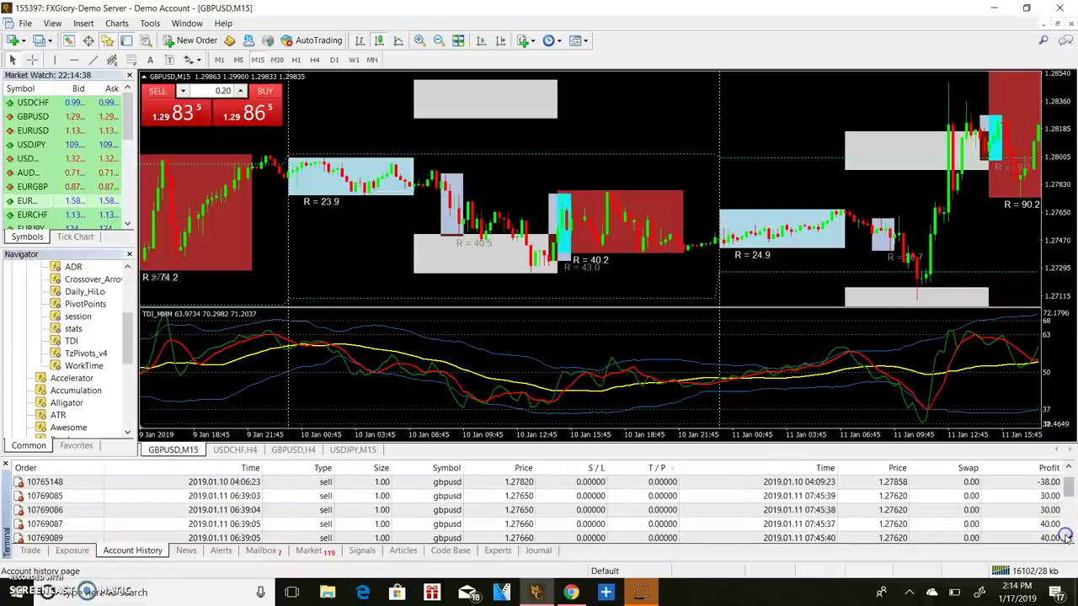
left_click(1067, 537)
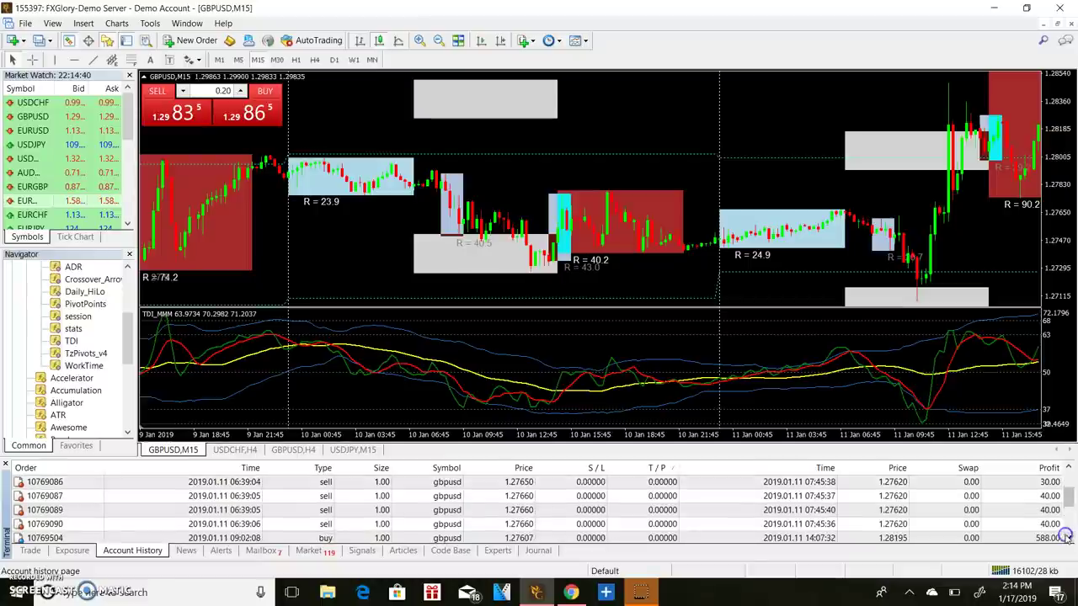
left_click(1066, 537)
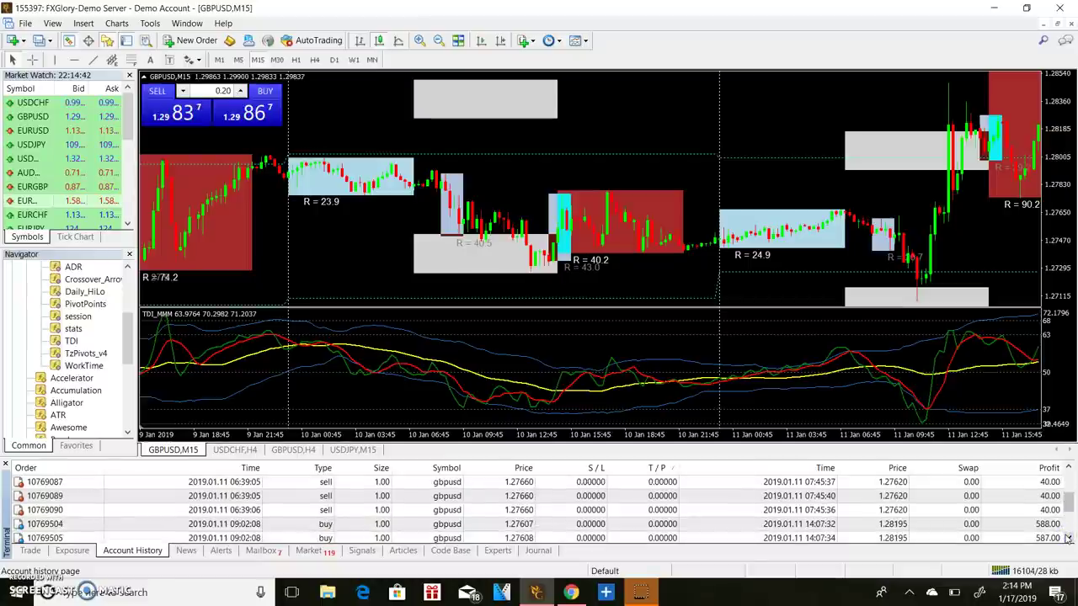
left_click(1067, 537)
left_click(1067, 537)
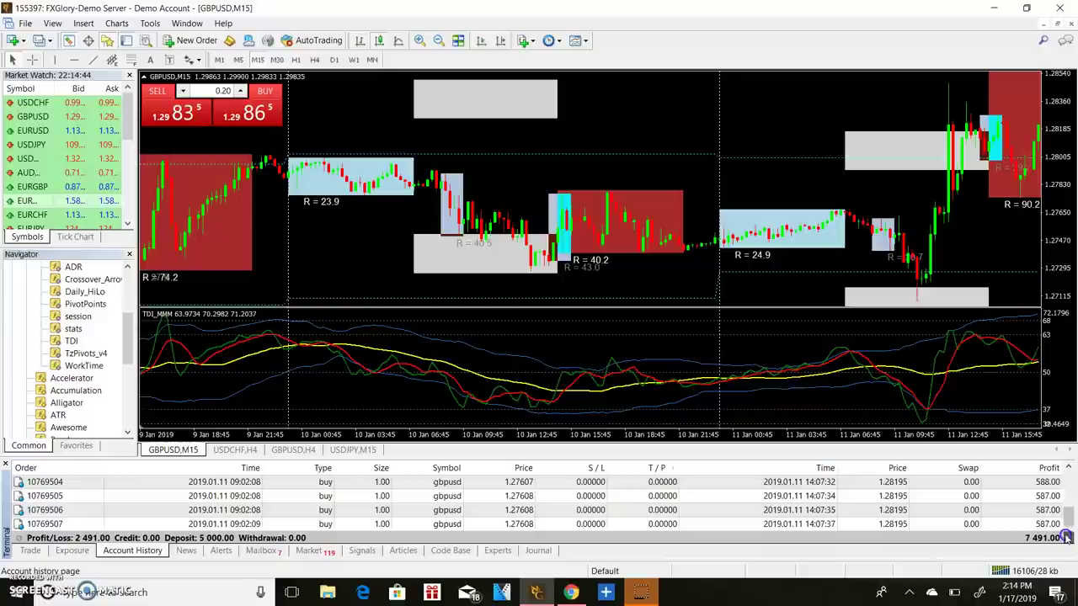
left_click(1067, 537)
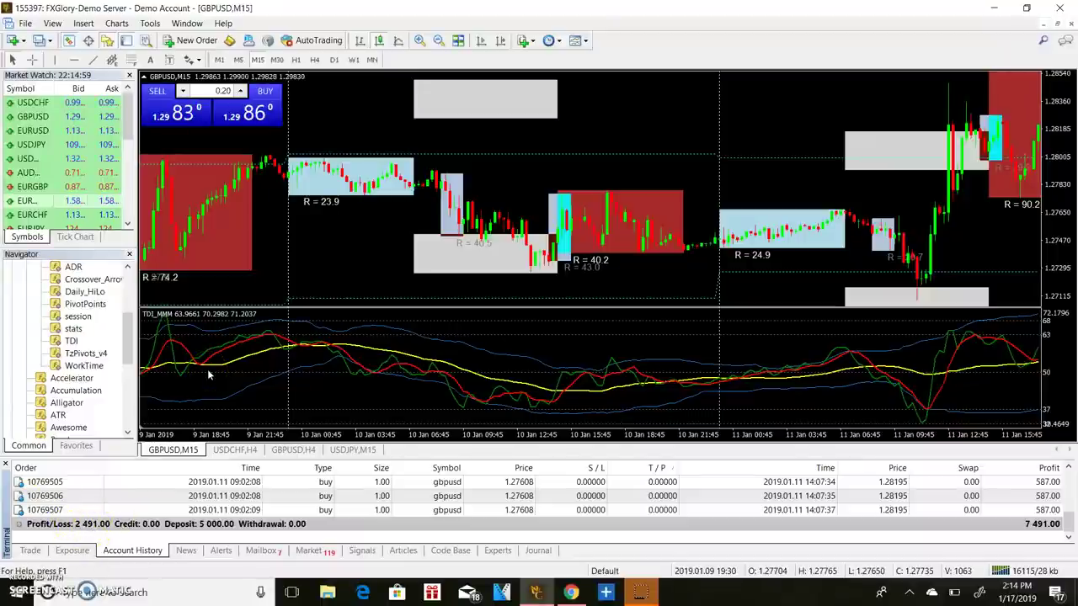
left_click(31, 559)
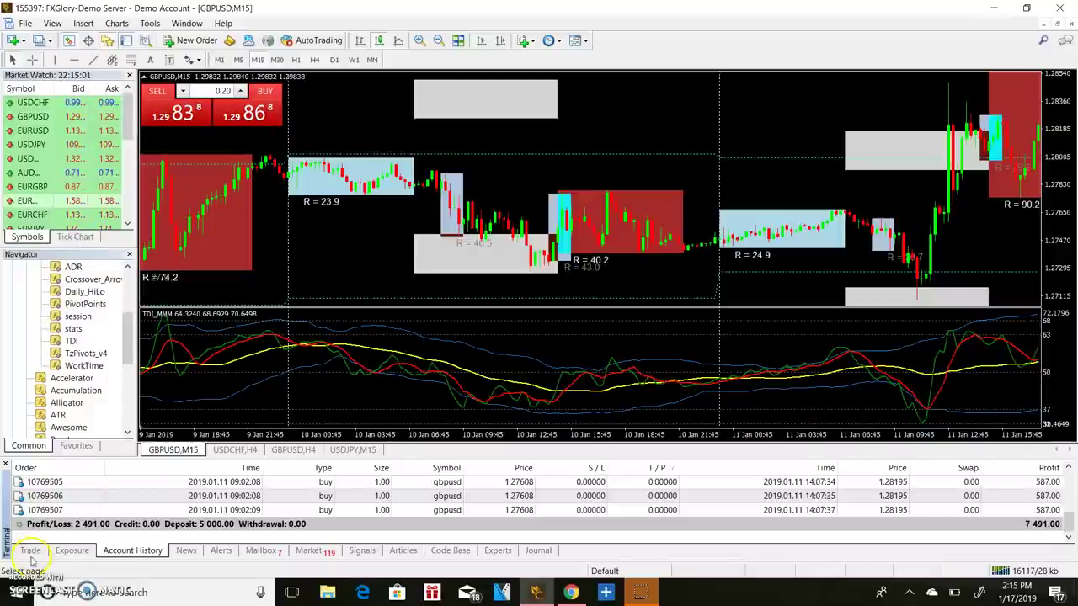